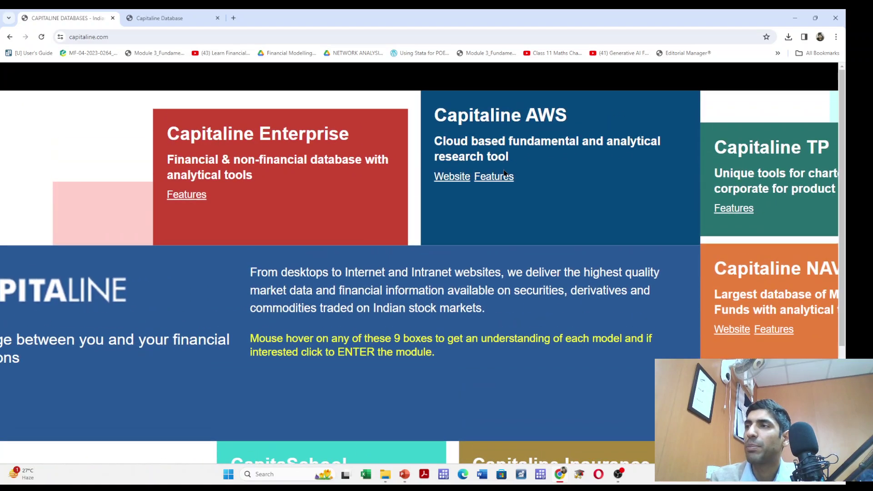
- Open Capitaline AWS from its Website link, then switch to the signed-in database tab showing Sensex performance
mouse_move(532, 119)
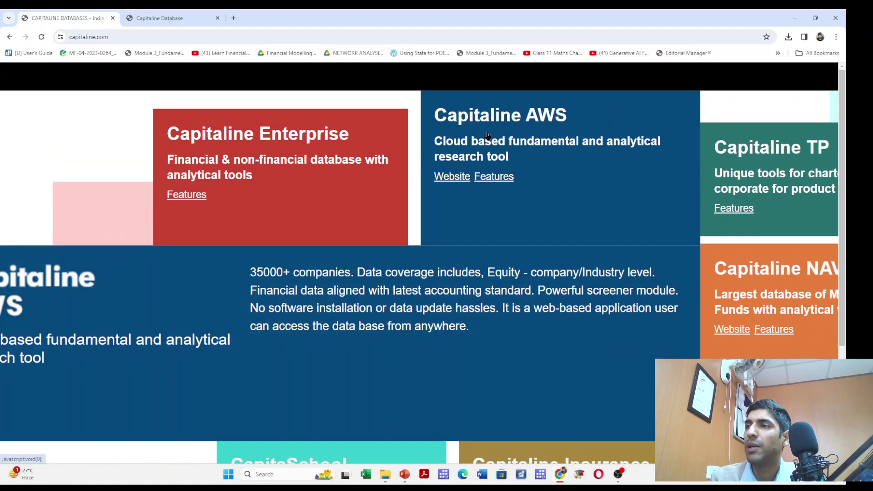
left_click(464, 177)
left_click(271, 161)
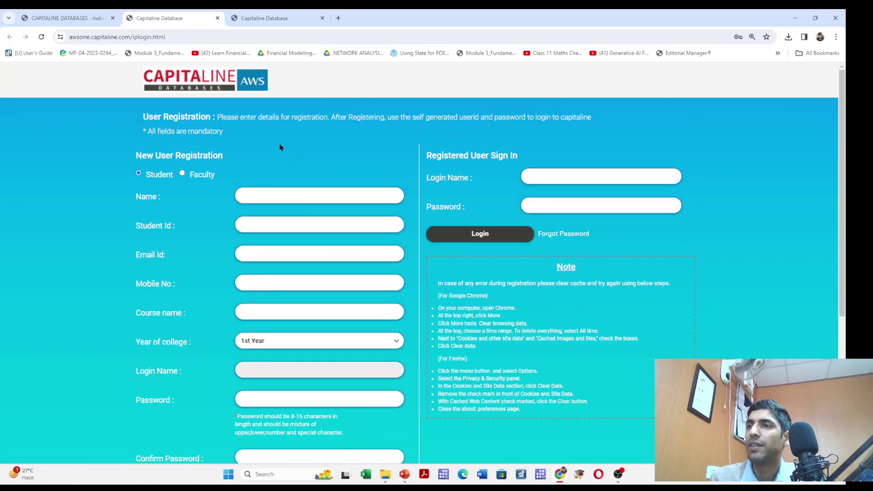
scroll(198, 218, "down", 1)
scroll(198, 218, "down", 1)
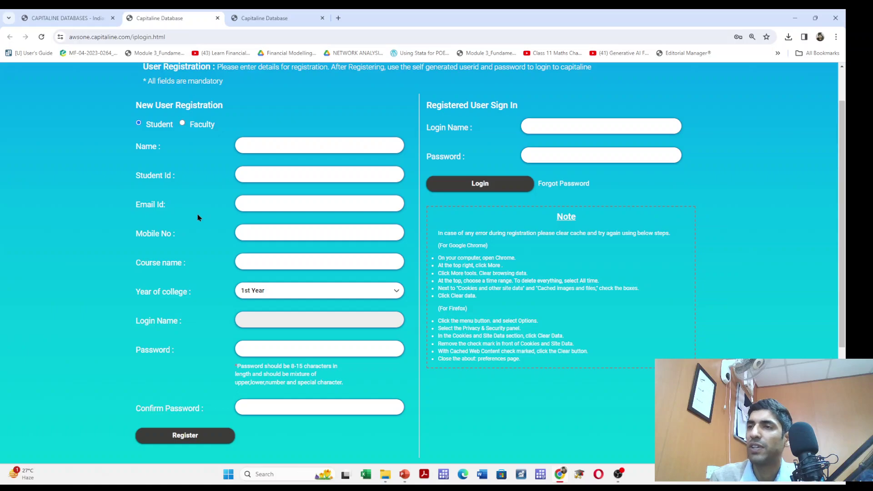
left_click(268, 14)
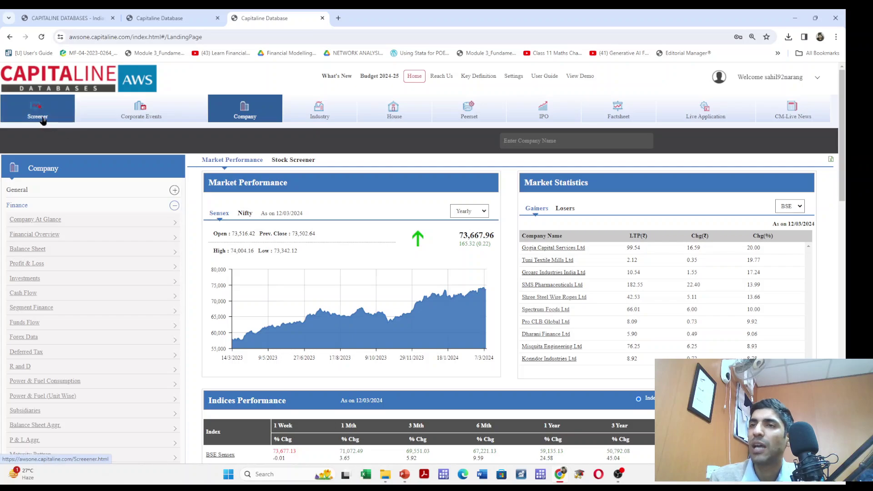
- Switch Capitaline AWS from company data to the Industry view with the Steel - Large fact sheet
key("ctrl+plus")
key("ctrl+plus")
key("ctrl+plus")
key("ctrl+minus")
key("ctrl+minus")
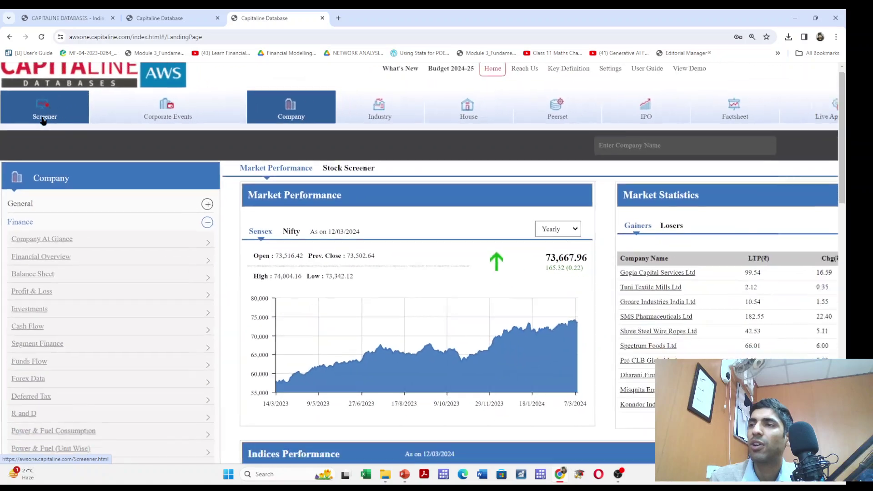
key("ctrl+minus")
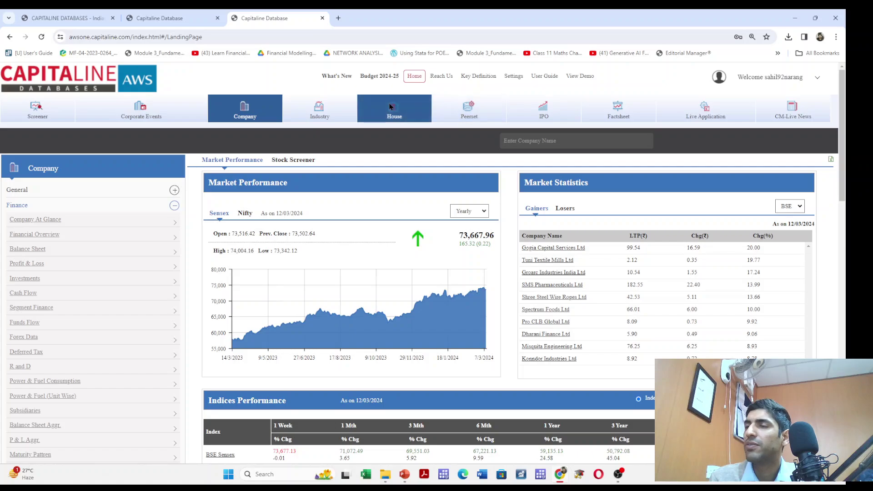
left_click(334, 111)
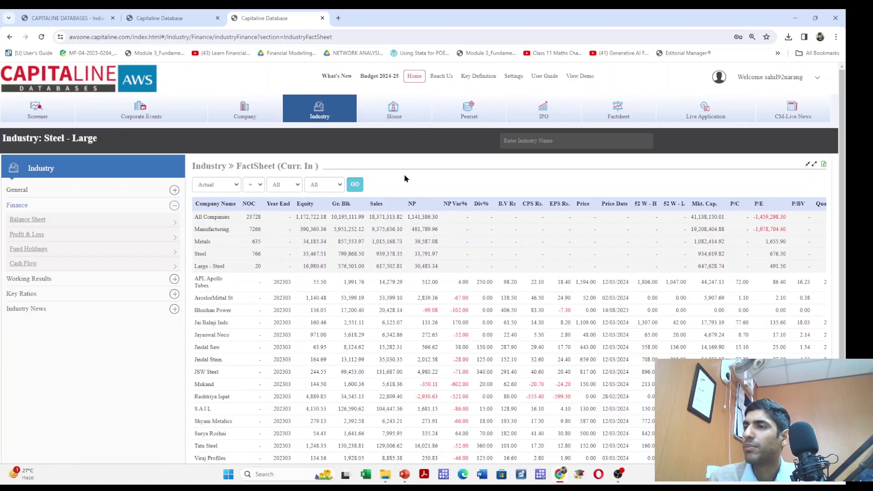
- Expand General, Finance, Working Results and Key Ratios in the Industry sidebar, then open Key Fin Ratios
scroll(405, 177, "down", 1)
scroll(405, 178, "up", 1)
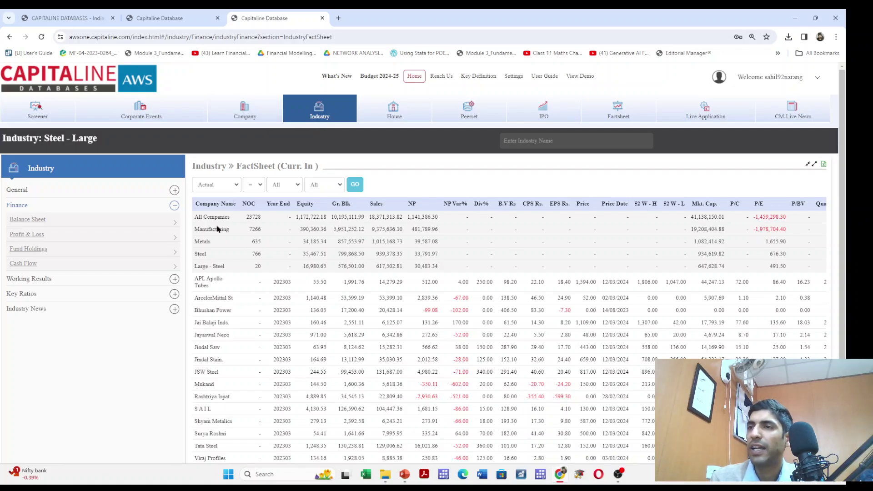
scroll(217, 228, "up", 6)
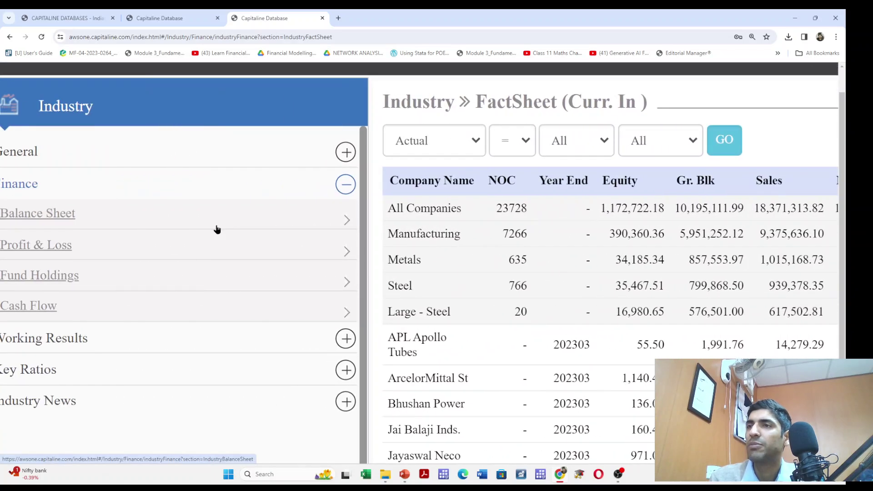
scroll(151, 191, "left", 1)
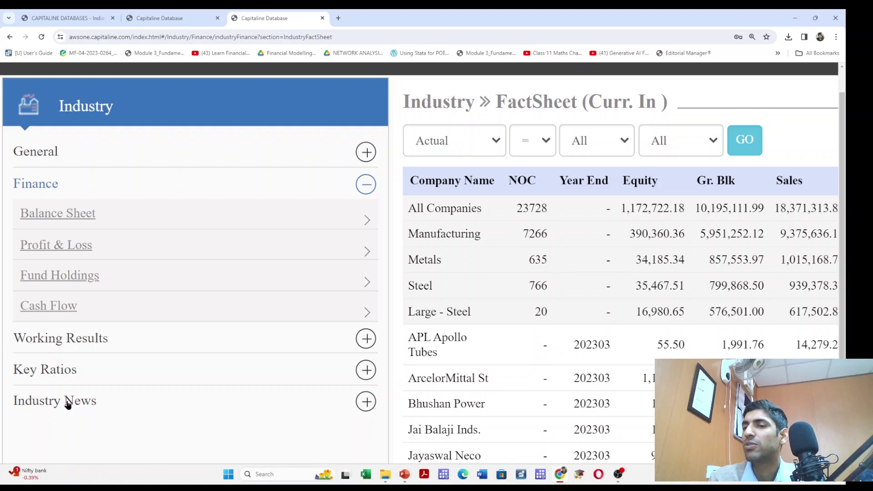
left_click(366, 153)
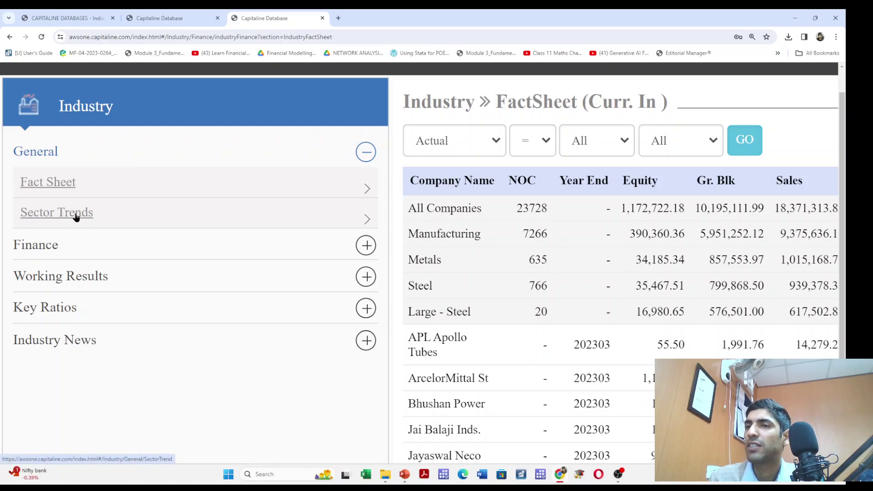
scroll(75, 217, "down", 2)
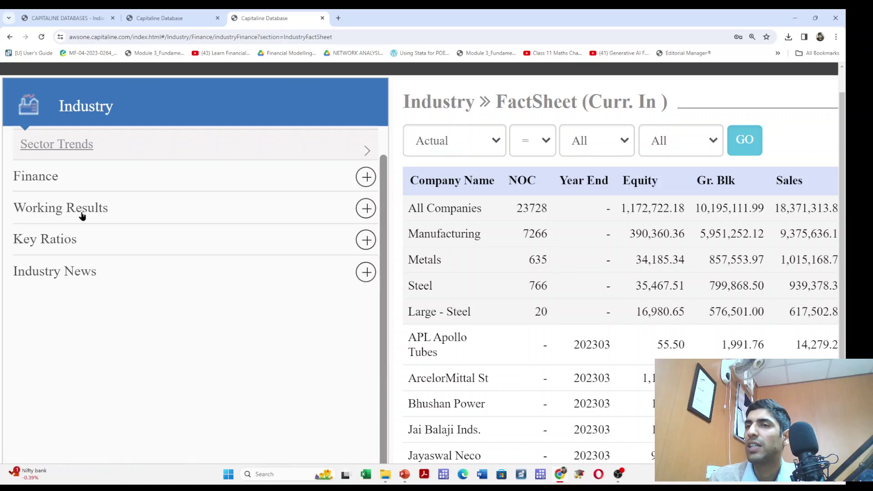
left_click(364, 178)
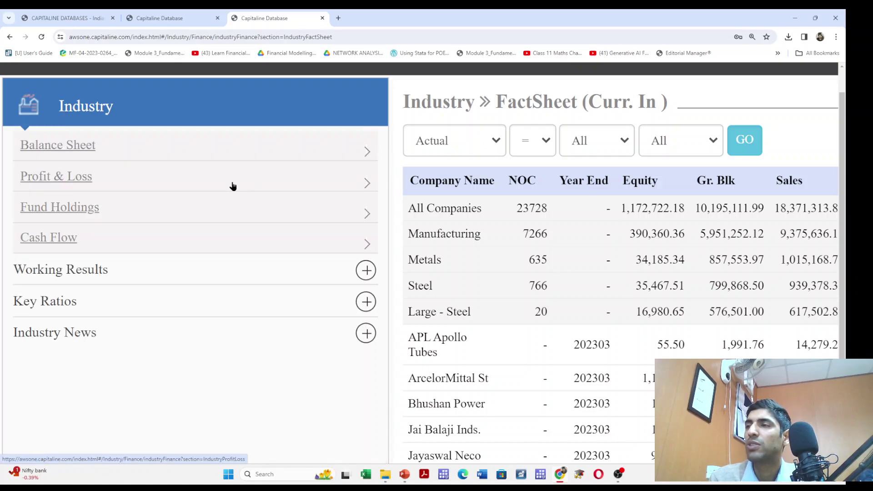
scroll(233, 186, "up", 1)
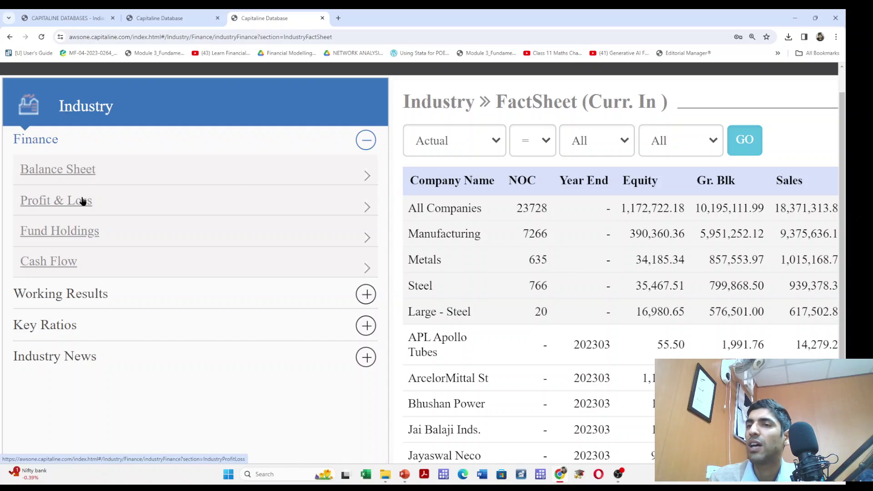
left_click(367, 295)
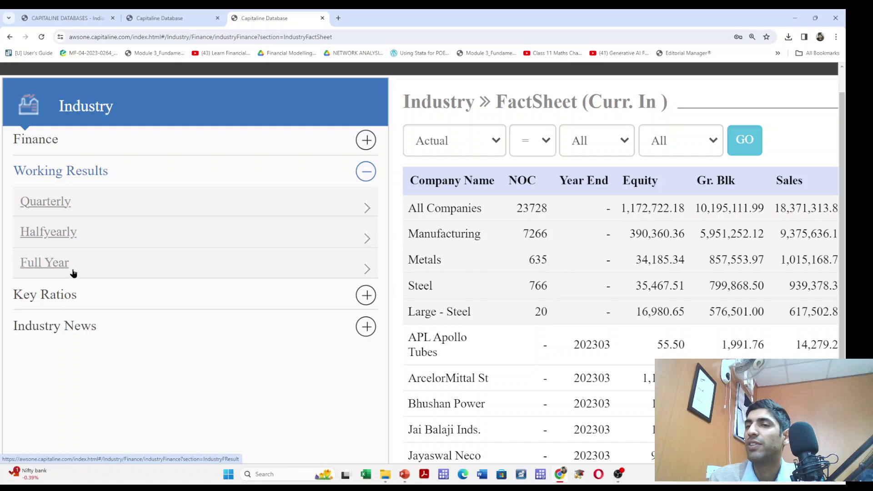
left_click(366, 295)
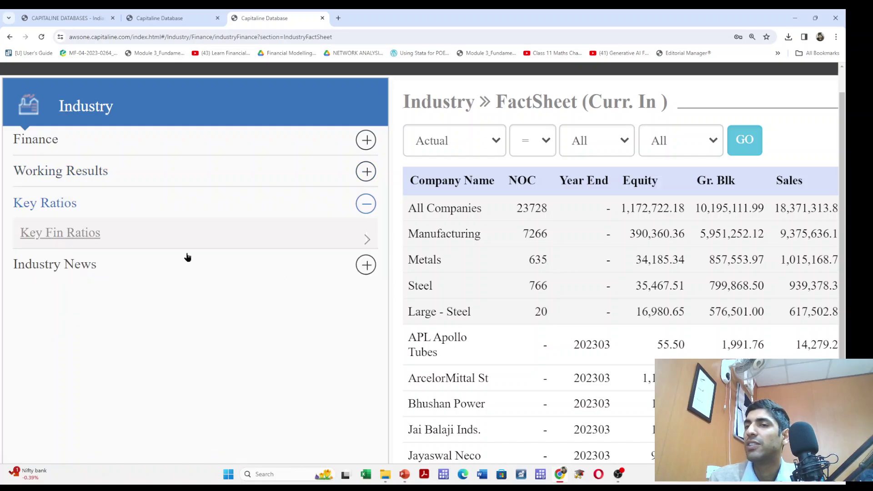
left_click(78, 237)
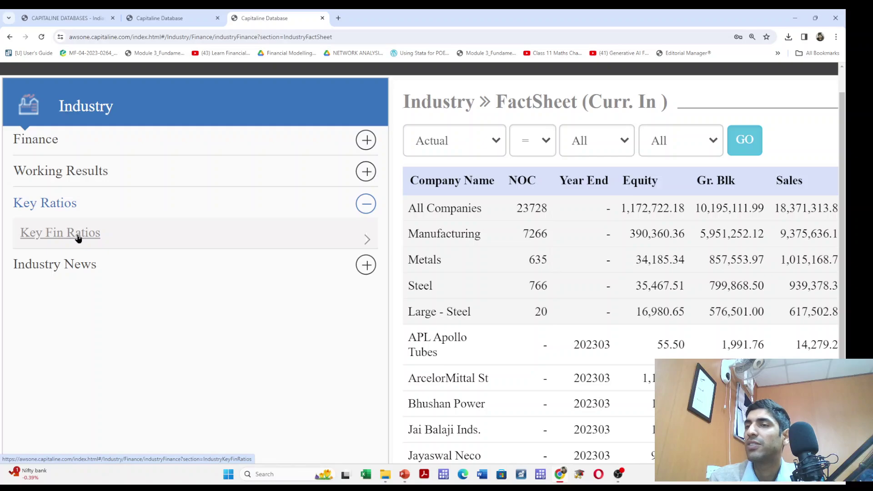
scroll(457, 267, "down", 2)
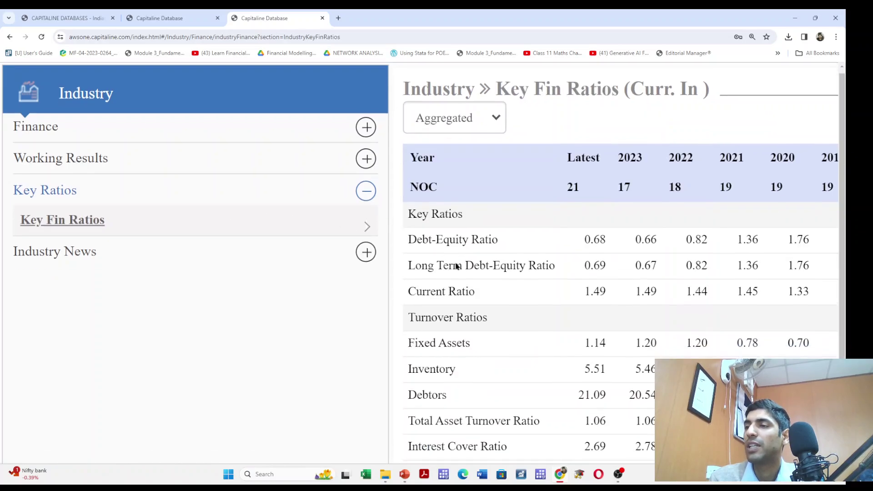
scroll(457, 267, "up", 2)
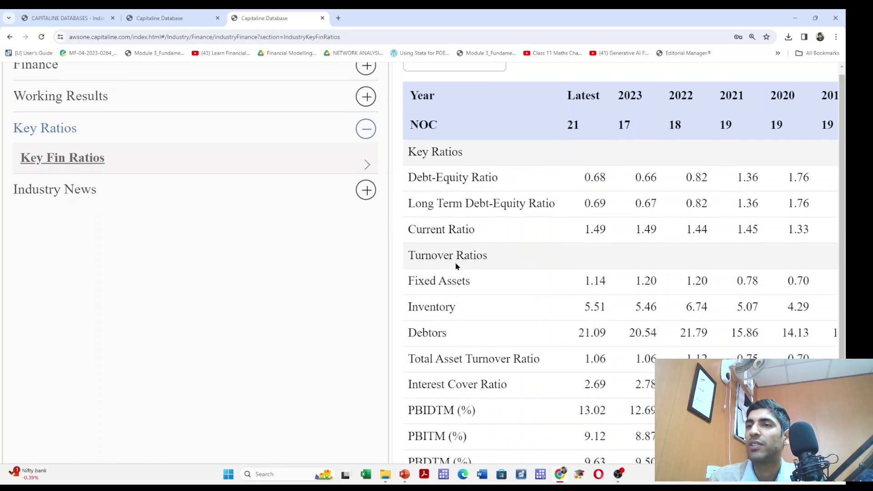
left_click(367, 253)
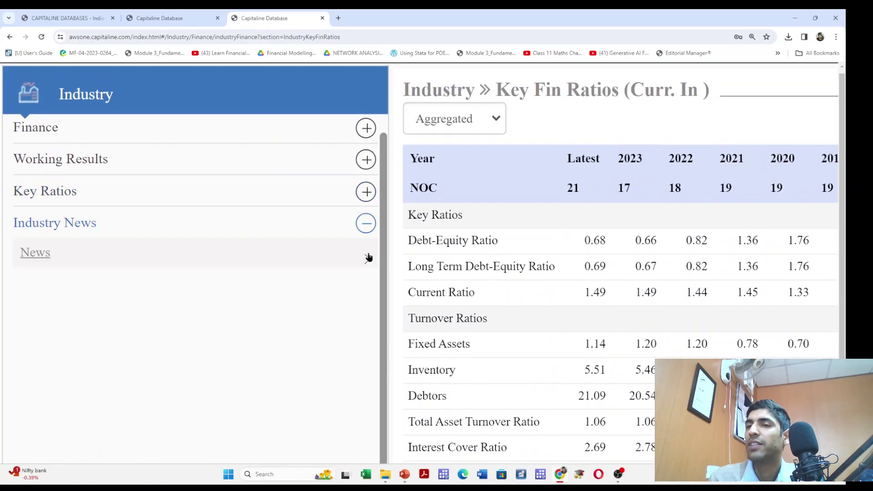
left_click(61, 258)
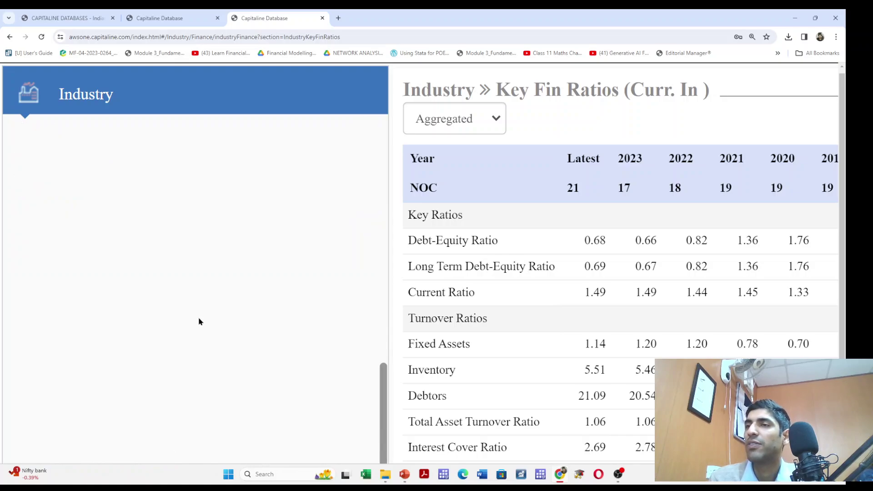
scroll(448, 279, "down", 2)
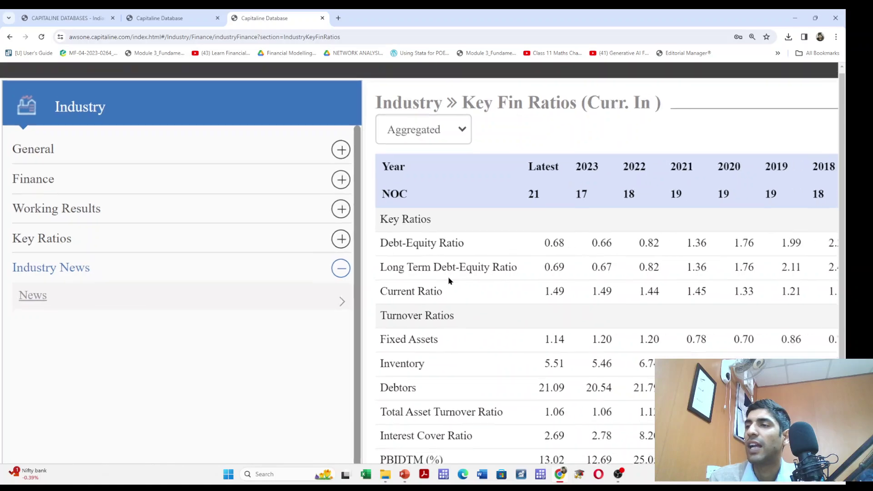
scroll(448, 281, "down", 3)
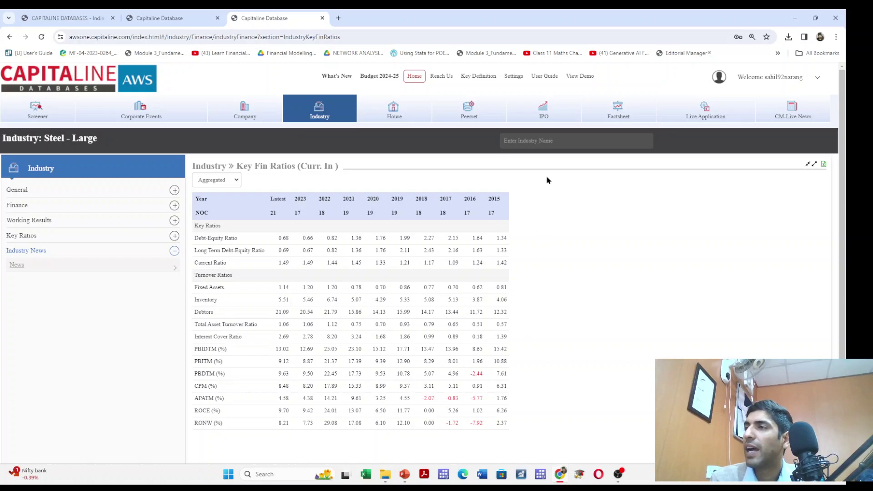
- Search the industry name box for 'steel' and load the Steel - Large fact sheet
left_click(537, 141)
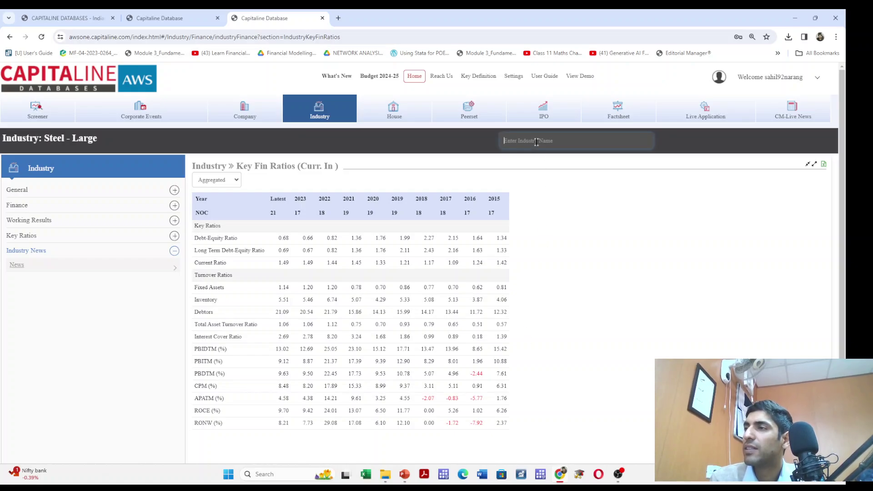
scroll(537, 143, "up", 5)
scroll(537, 142, "up", 2)
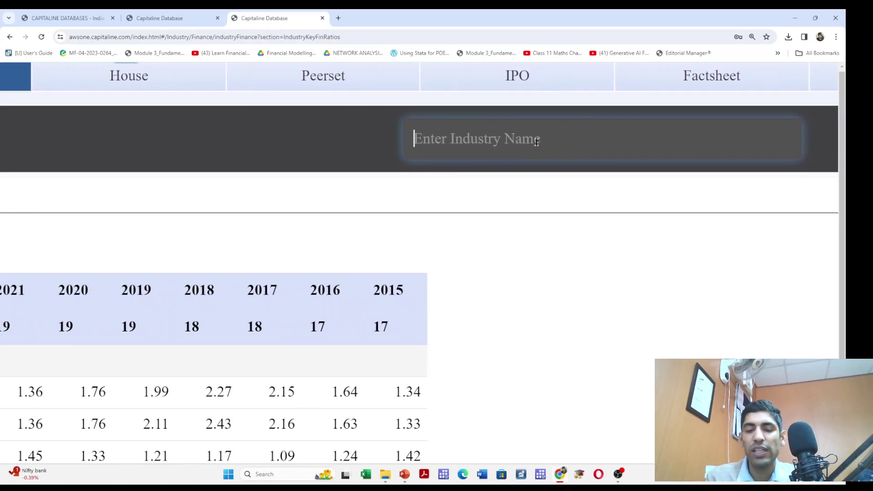
type("steel")
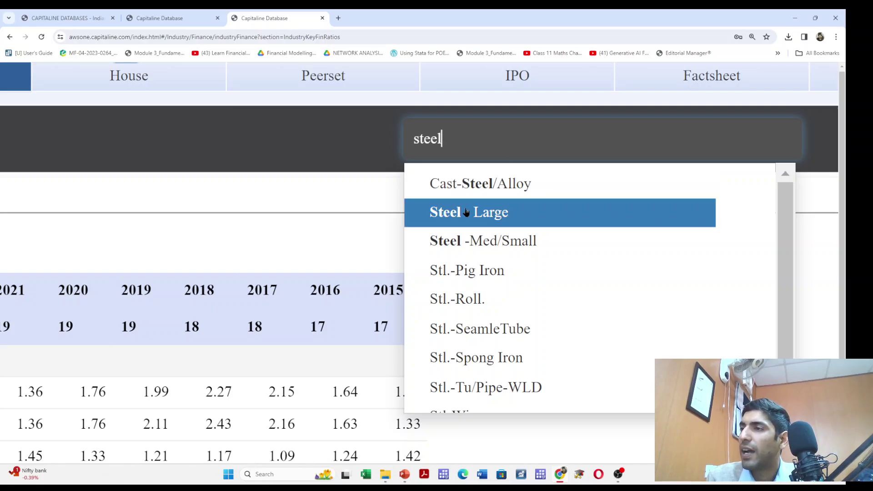
left_click(489, 217)
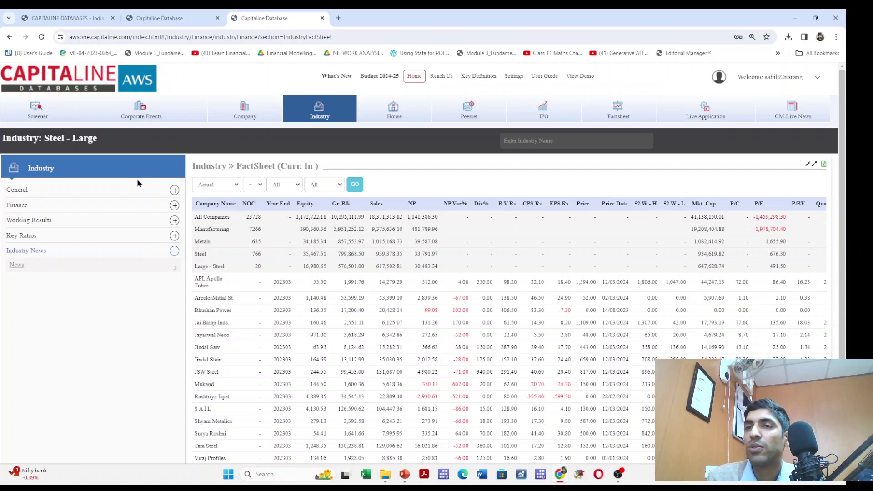
- Expand Finance in the sidebar to list Balance Sheet and Profit & Loss reports
left_click(174, 207)
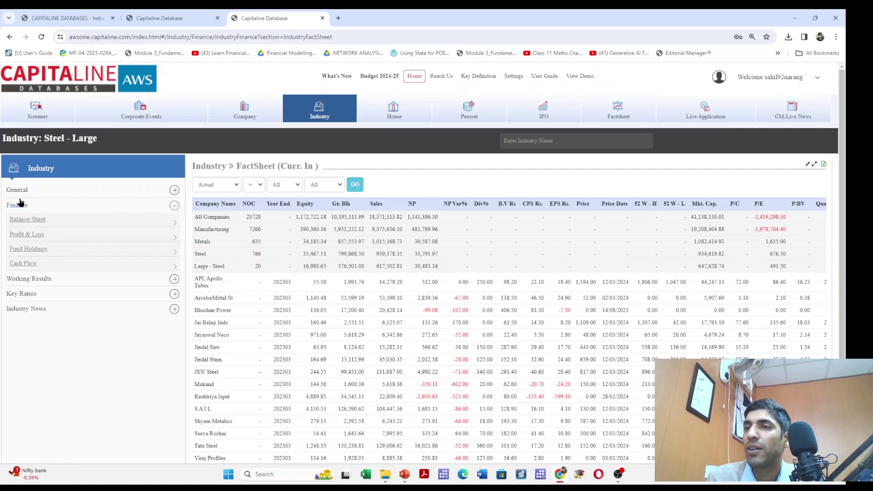
scroll(24, 214, "down", 1)
scroll(24, 214, "down", 1)
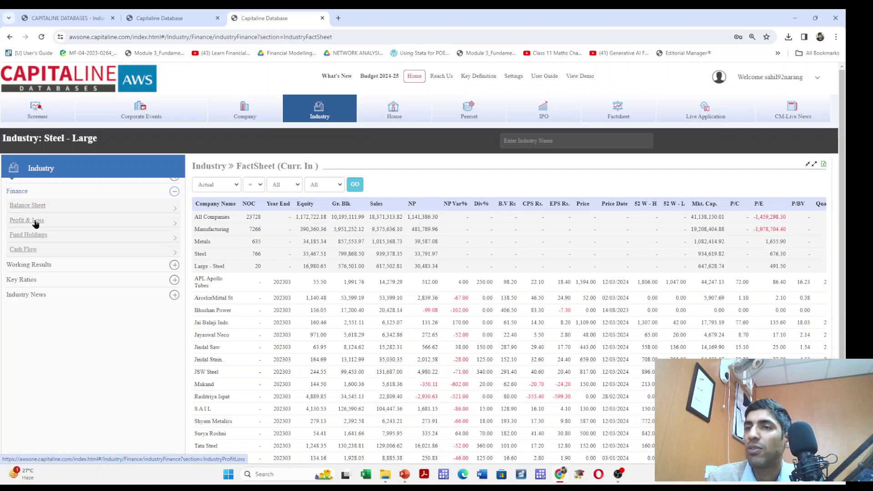
- Open the Steel - Large Profit & Loss in Detailed layout and collapse the Sales Turnover breakdown
left_click(36, 222)
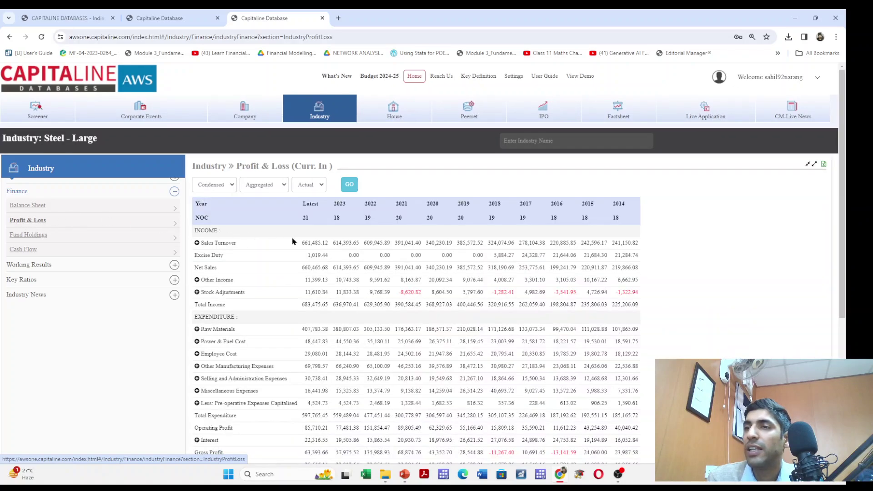
scroll(293, 240, "down", 1)
scroll(293, 241, "up", 1)
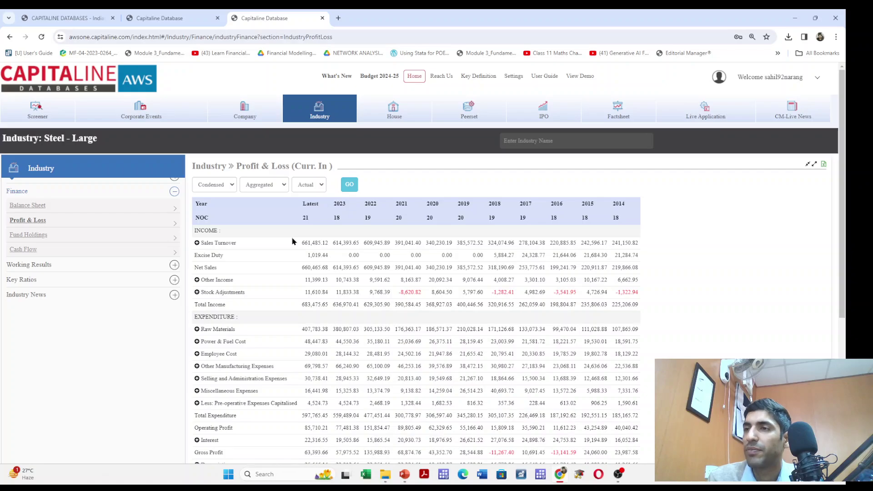
left_click(224, 188)
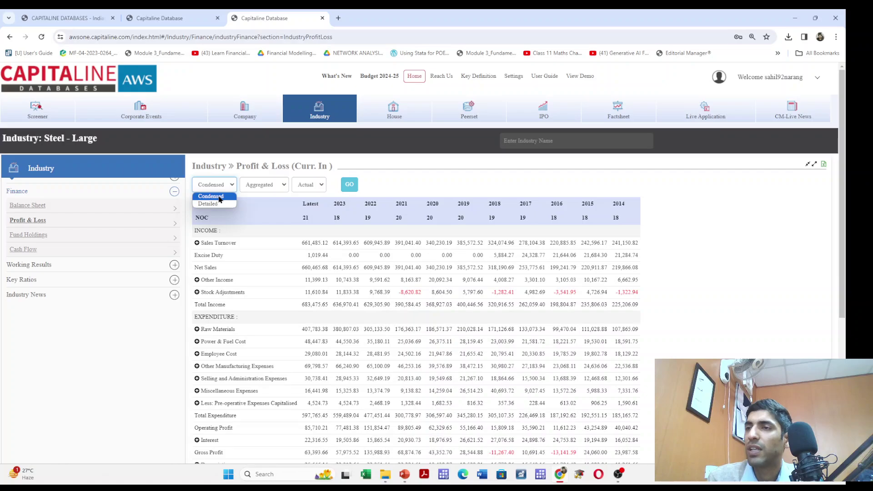
left_click(216, 204)
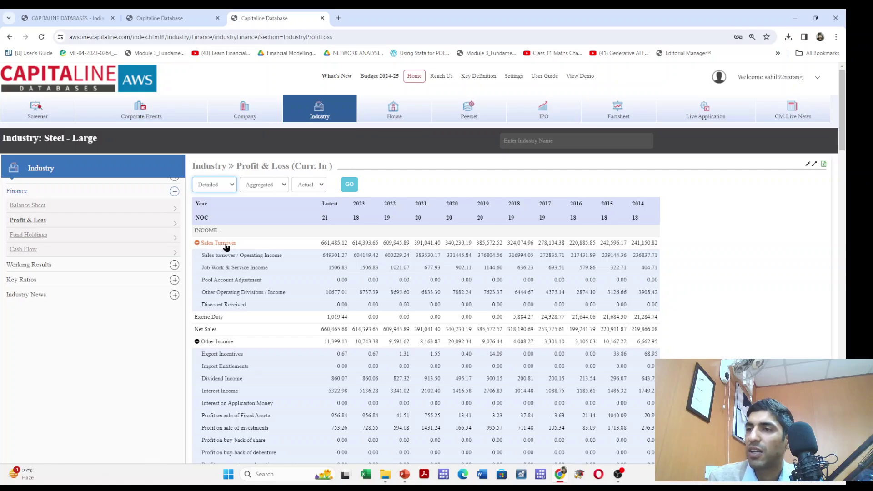
left_click_drag(200, 257, 237, 307)
left_click(197, 242)
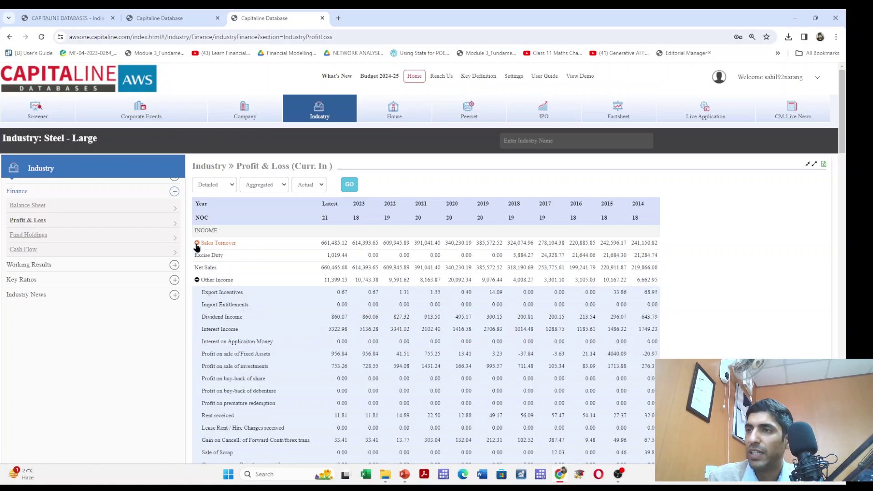
- Reload the Profit & Loss table as Condensed, Aggregated, Actual figures
left_click(227, 187)
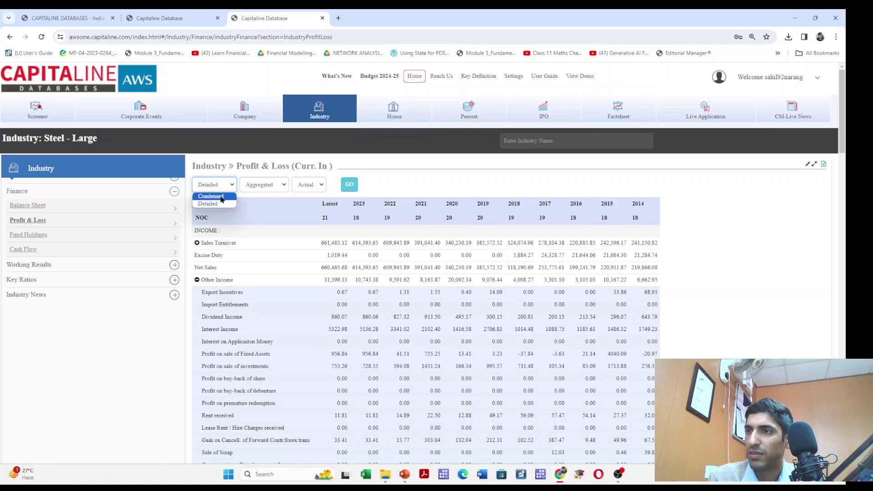
left_click(212, 196)
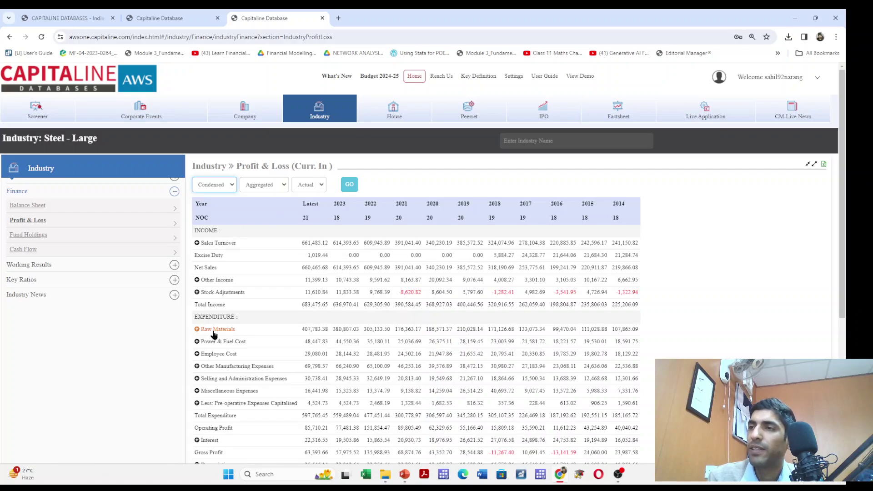
left_click(274, 190)
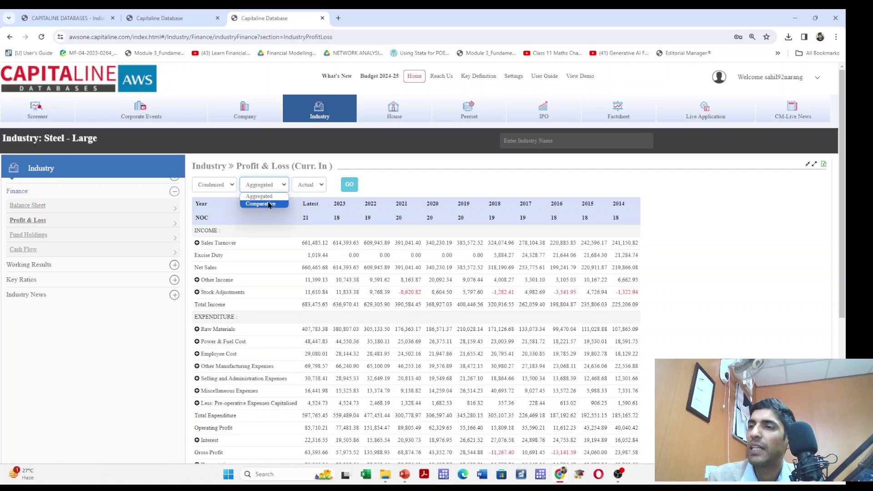
left_click(267, 197)
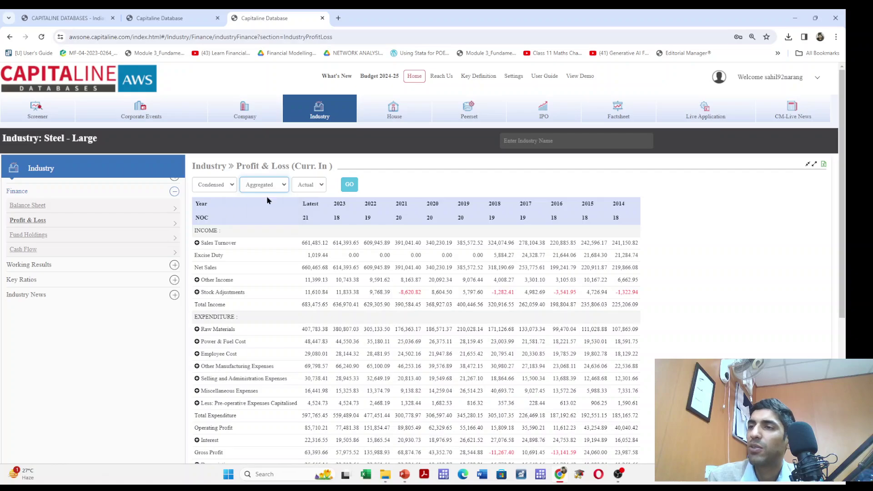
left_click(312, 188)
left_click(312, 188)
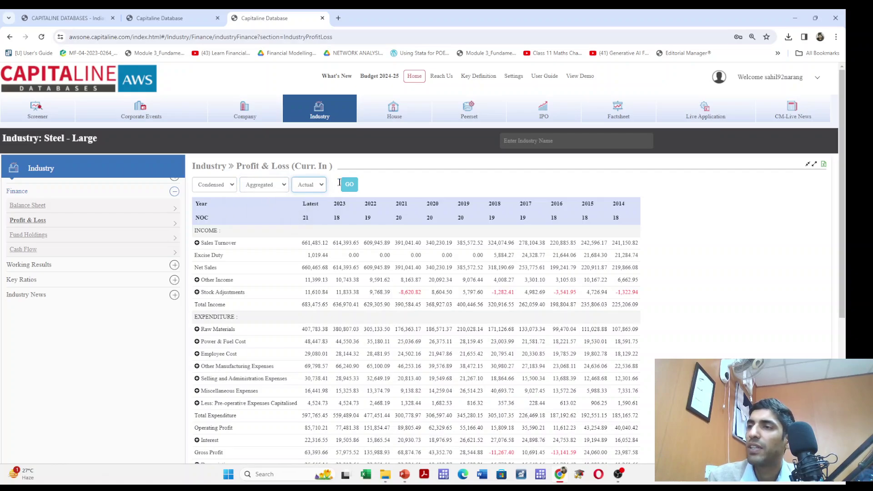
left_click(348, 186)
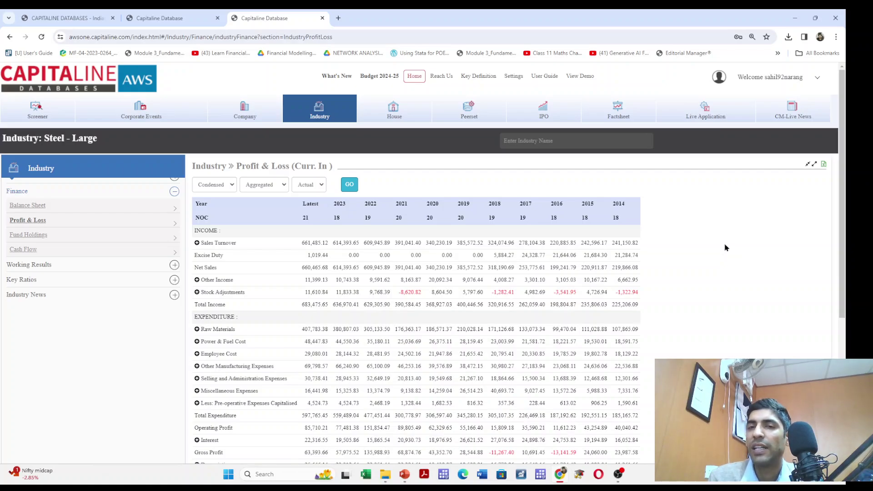
scroll(725, 248, "up", 4)
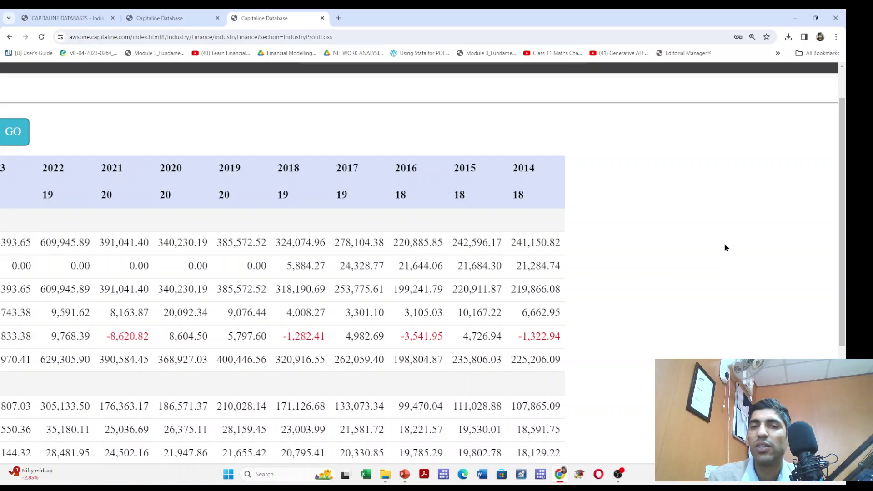
scroll(726, 248, "up", 1)
scroll(725, 248, "right", 2)
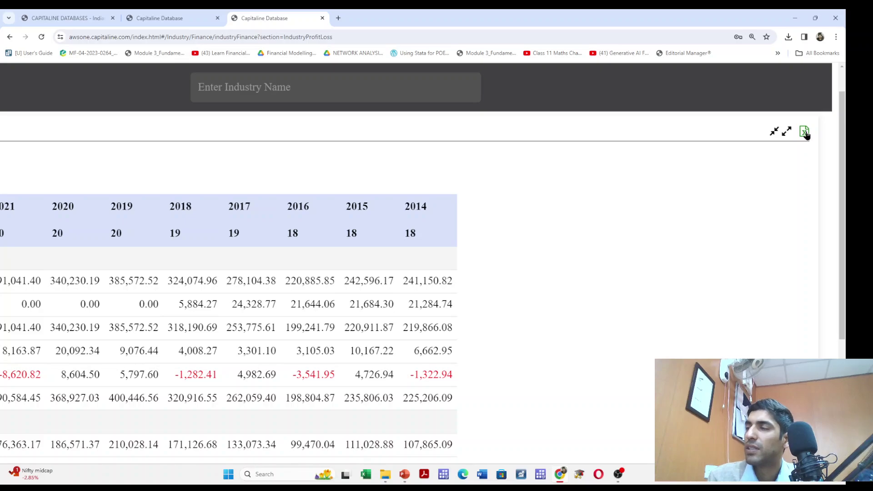
scroll(705, 203, "down", 4)
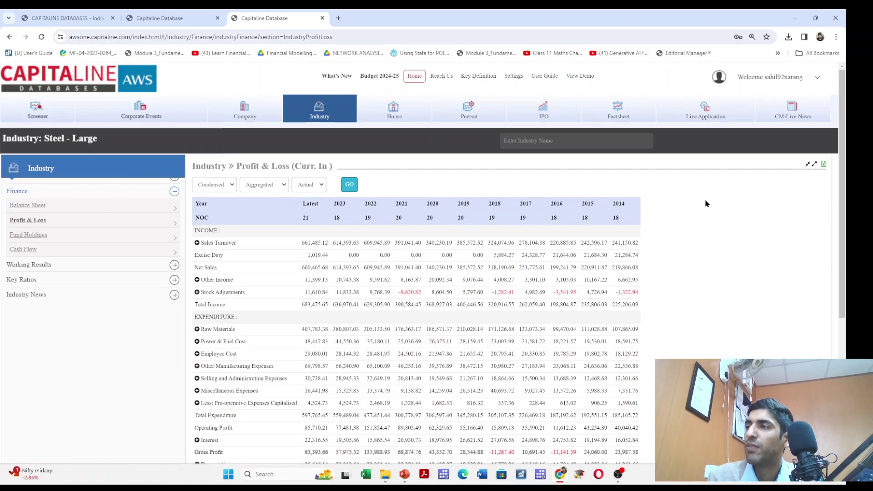
- Export the Profit & Loss table as IndustryProfitLoss_ (3).xls into Downloads and open it
left_click(824, 164)
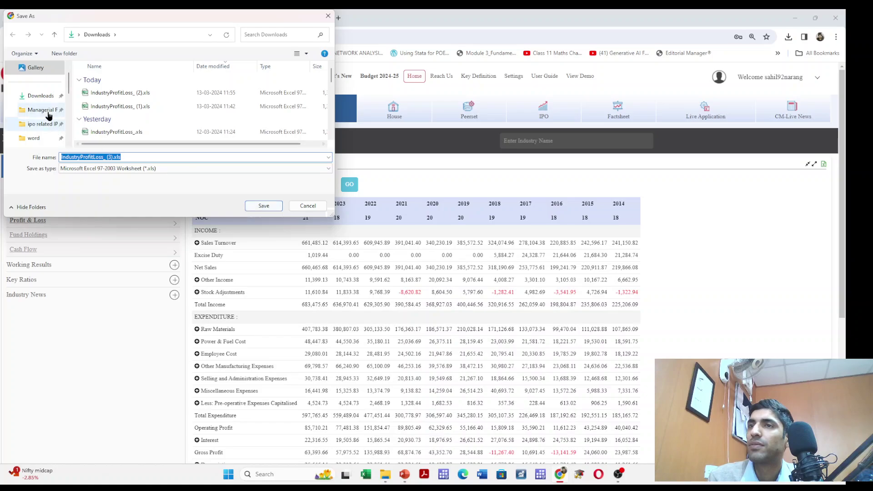
left_click(43, 94)
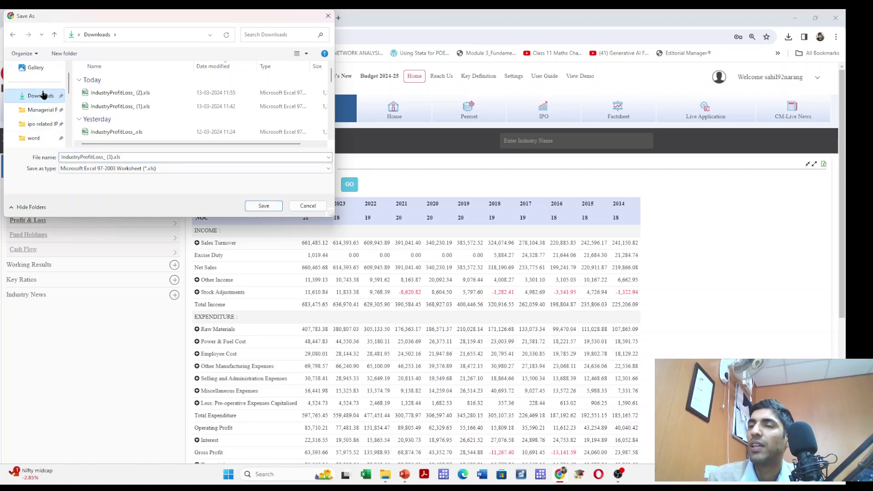
left_click(262, 207)
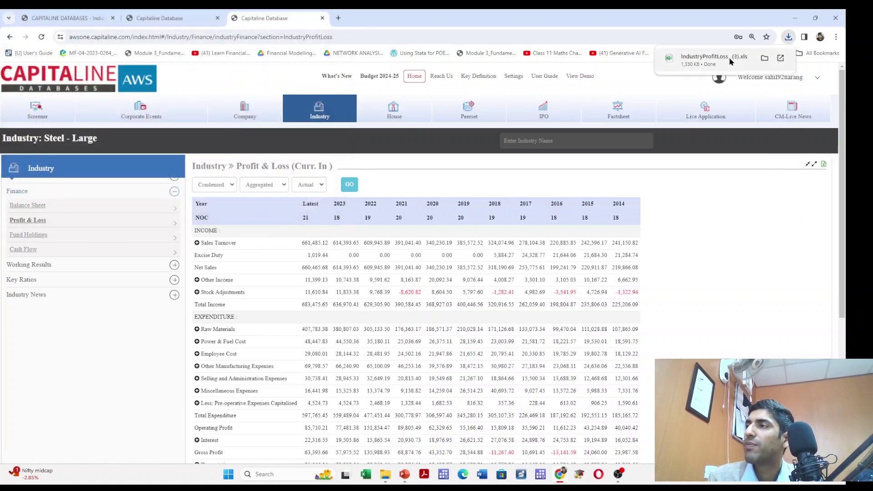
left_click(730, 60)
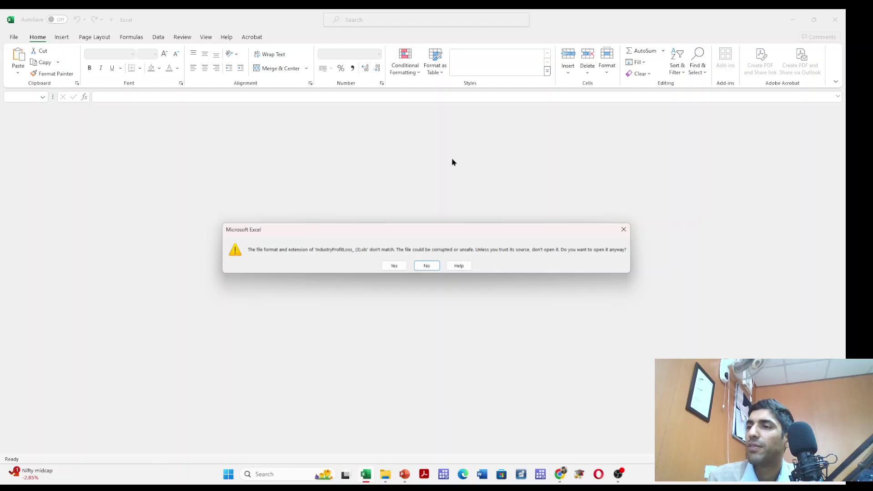
- Accept the file-format warning, enable editing of IndustryProfitLoss_(3).xls, and zoom into the grid
left_click(393, 265)
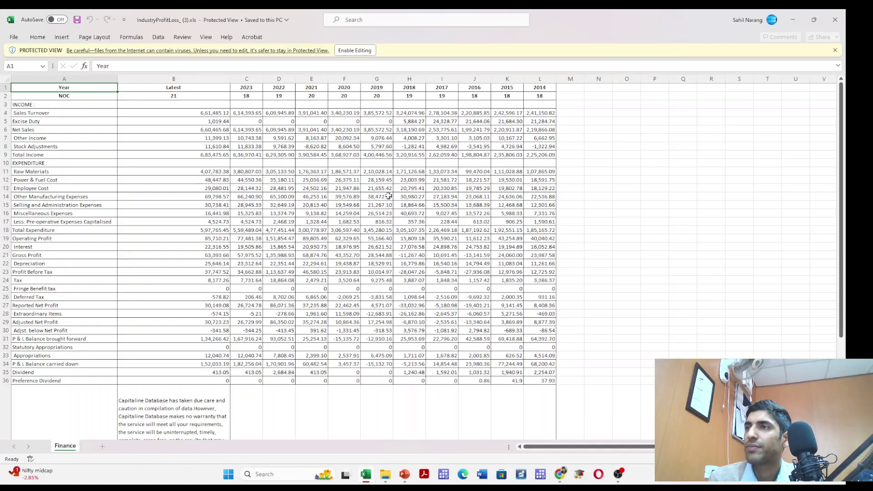
left_click(356, 52)
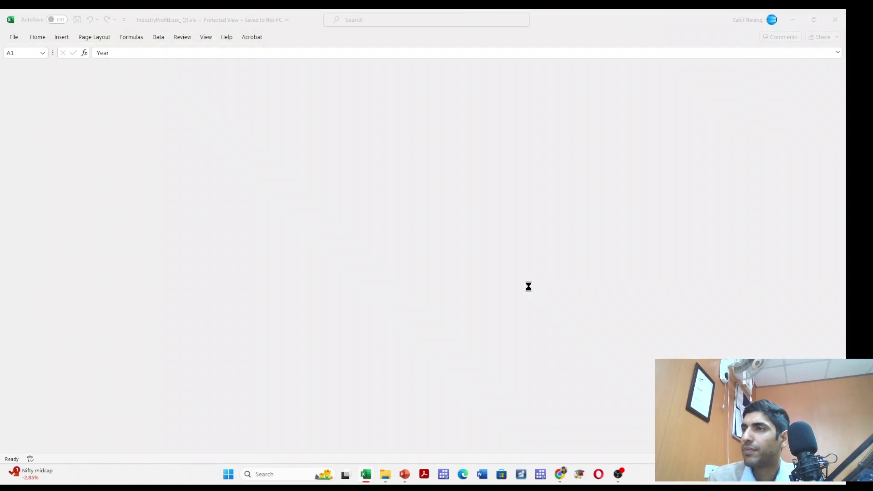
scroll(418, 273, "up", 2)
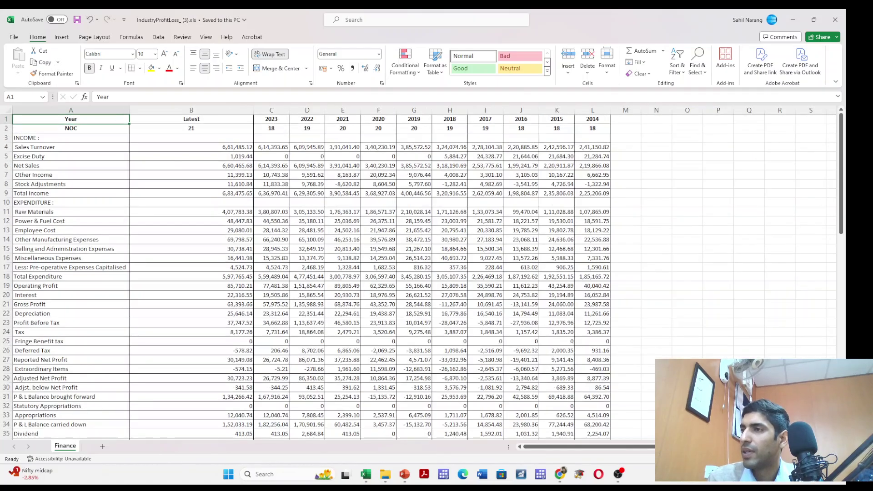
scroll(419, 273, "up", 1)
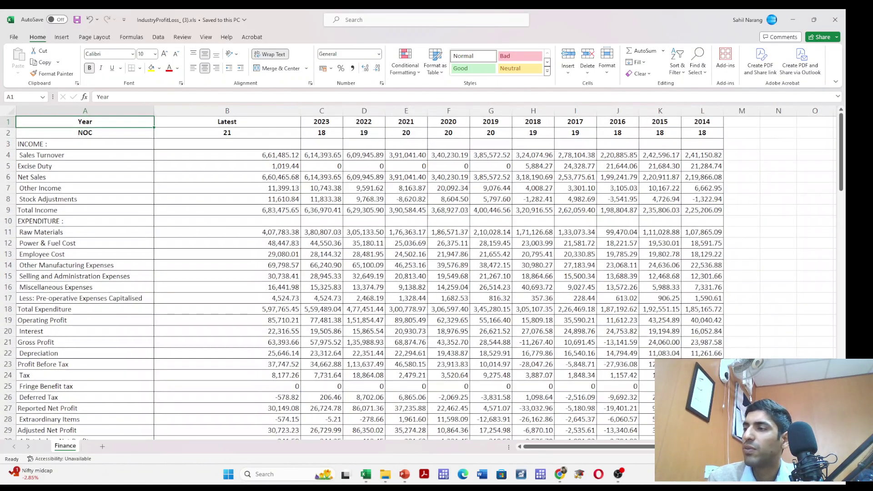
scroll(418, 273, "up", 1)
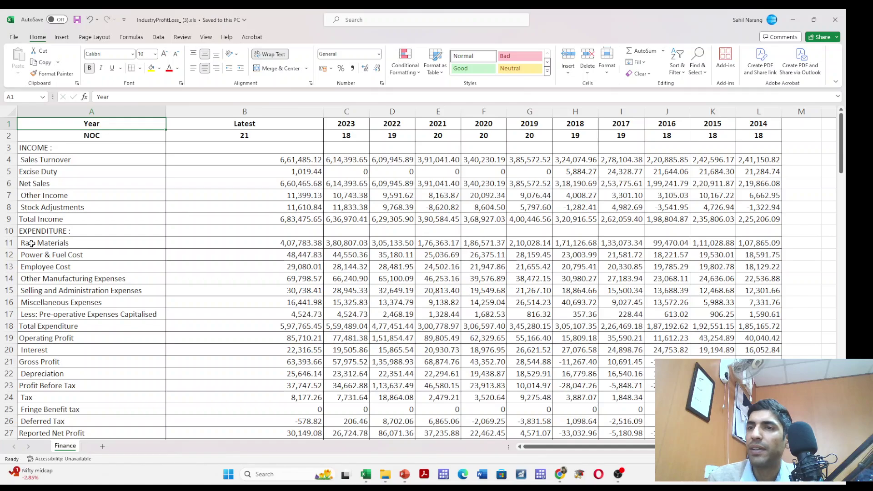
- Fill A11:L18, Raw Materials through Total Expenditure, with Gold, Accent 4, Lighter 80%
left_click(24, 232)
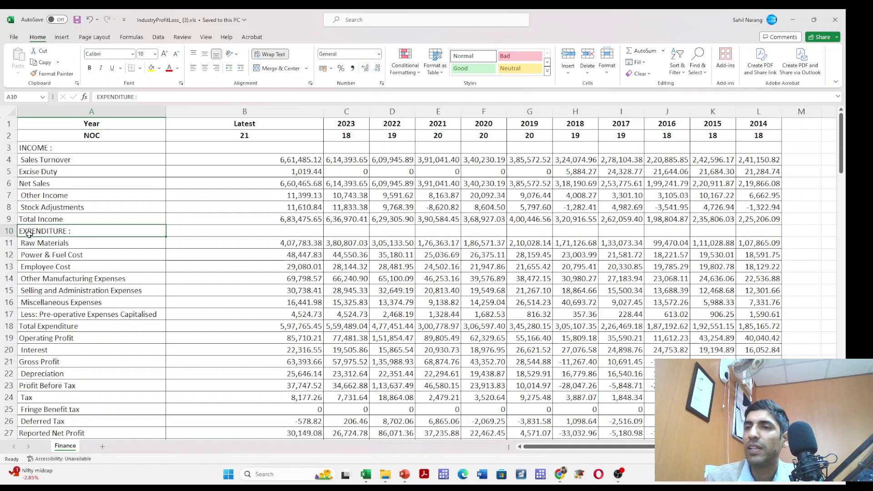
key("Down")
key("shift+Right")
key("shift+Right")
key("shift+Right")
key("shift+Right")
key("shift+Right")
key("shift+Right")
key("shift+Right")
key("shift+Right")
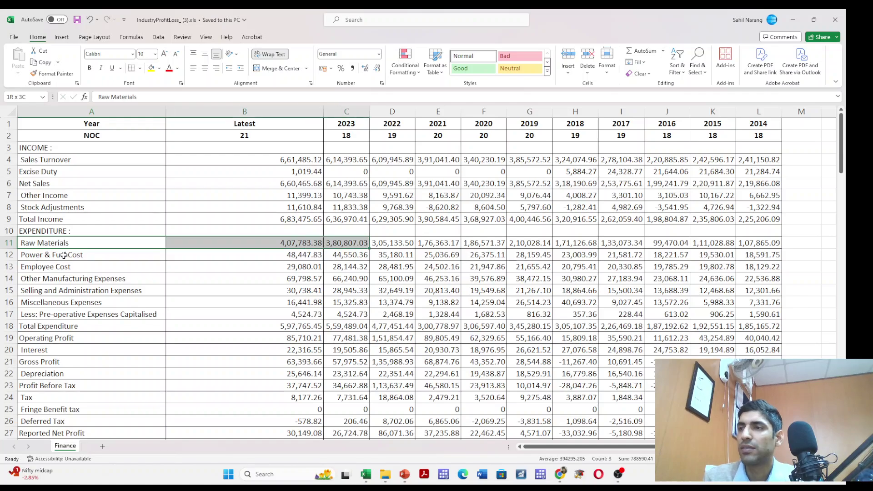
key("shift+Right")
key("shift+Right")
key("shift+Right")
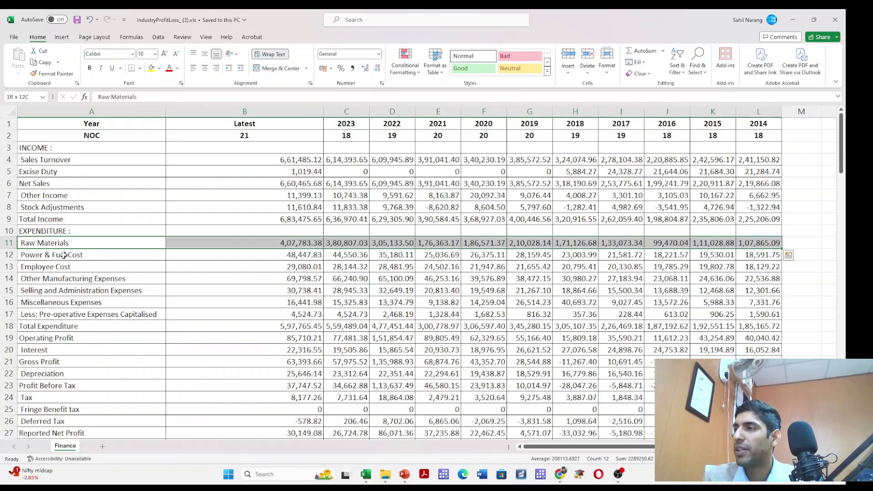
key("shift+Down")
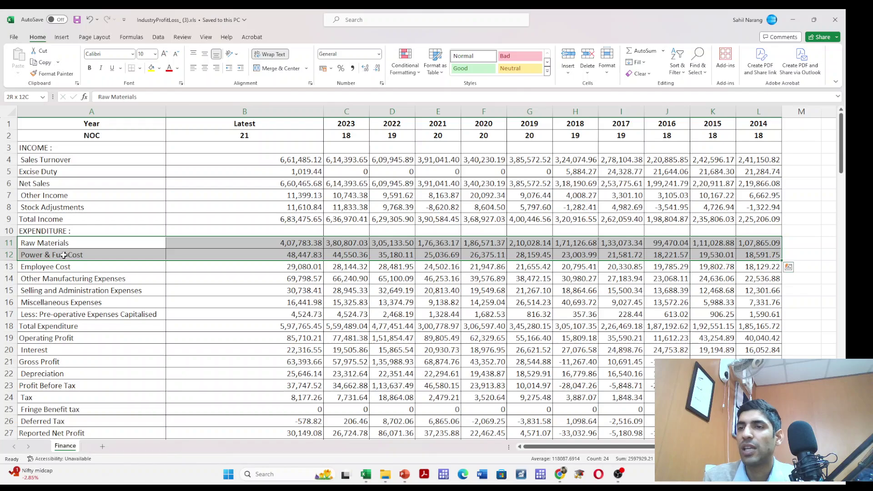
key("shift+Down")
key("shift+Down")
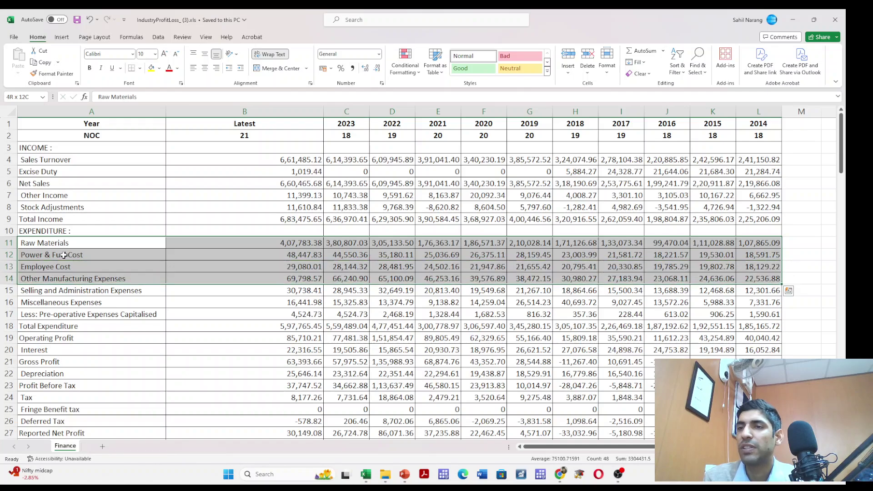
key("shift+Down")
key("shift+Down")
key("shift+Down")
key("shift+Down")
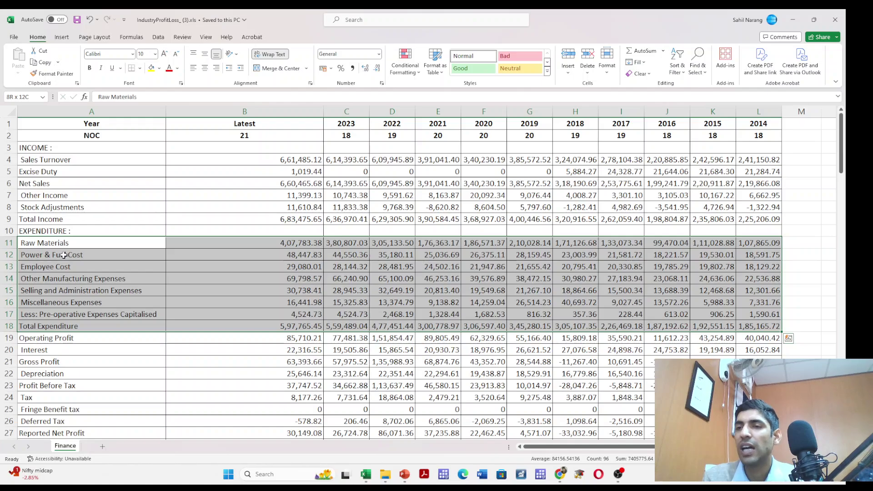
key("alt+h")
key("h")
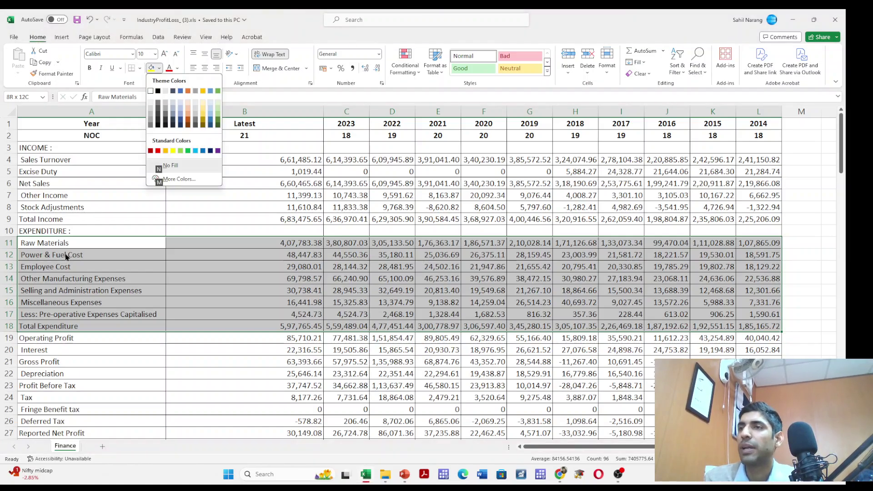
left_click(203, 105)
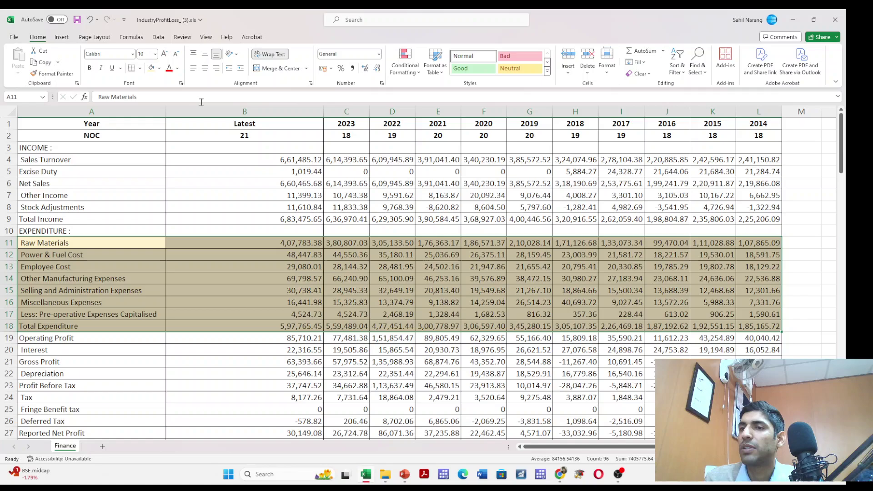
left_click(103, 342)
- Insert five blank rows between Total Expenditure and Operating Profit, forming rows 19–23
left_click(10, 338)
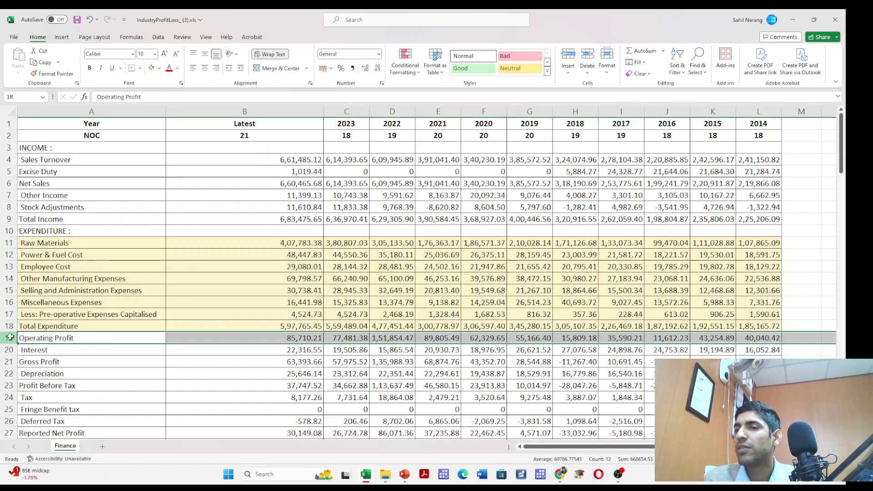
right_click(12, 340)
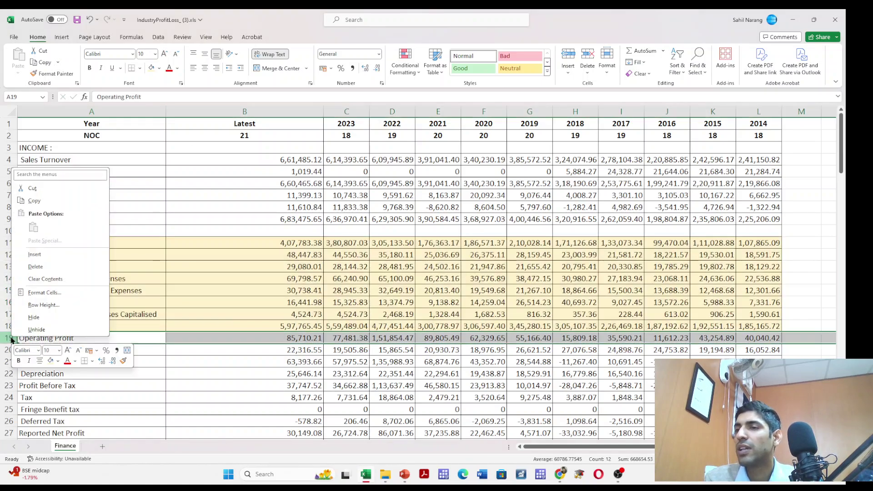
left_click(56, 254)
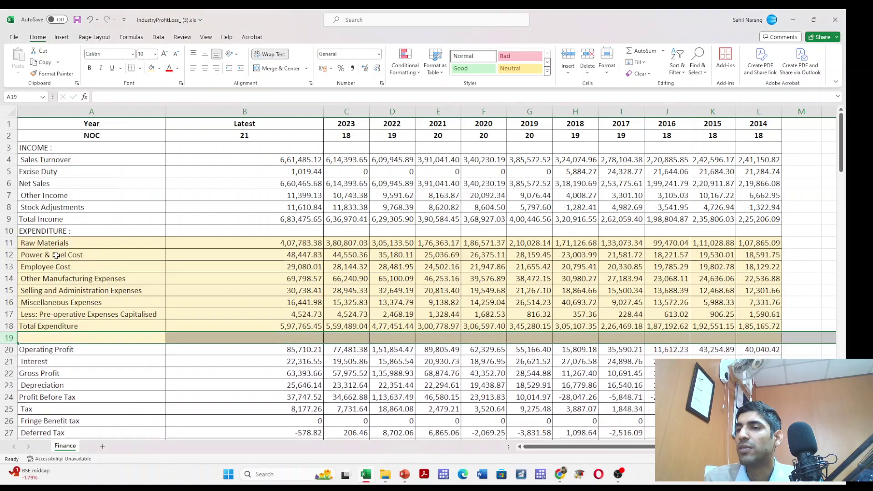
right_click(10, 338)
left_click(61, 255)
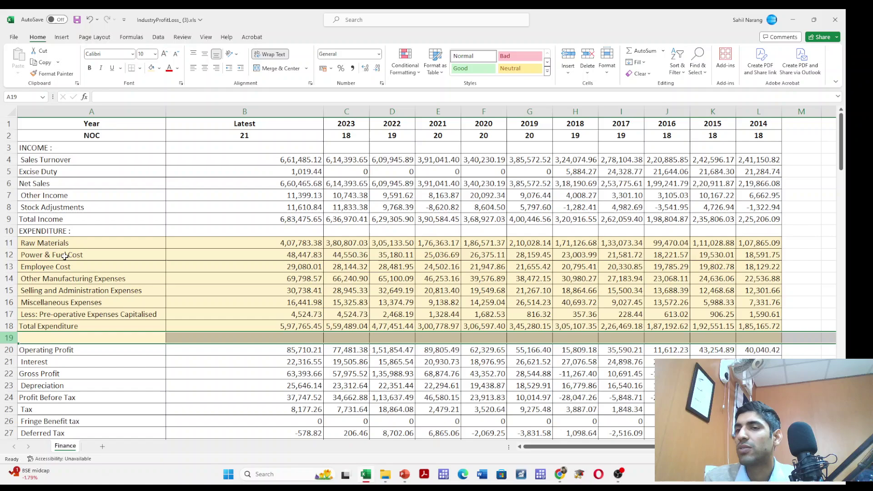
right_click(8, 338)
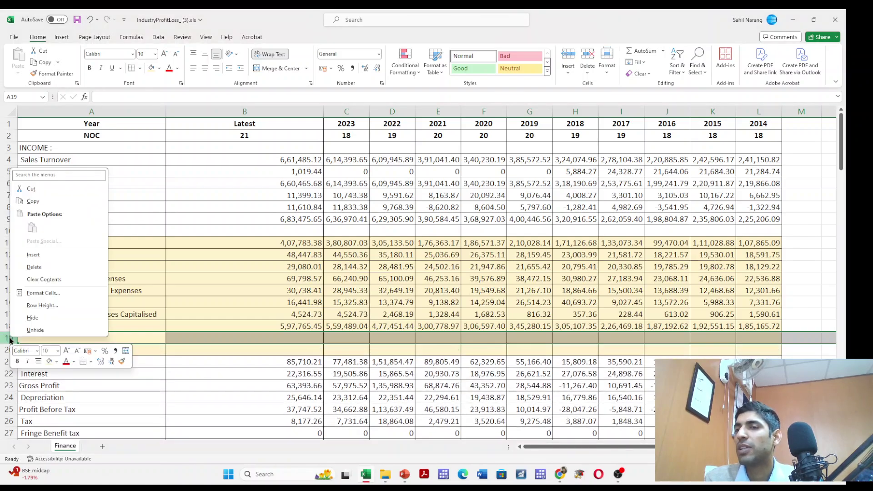
left_click(49, 256)
right_click(9, 338)
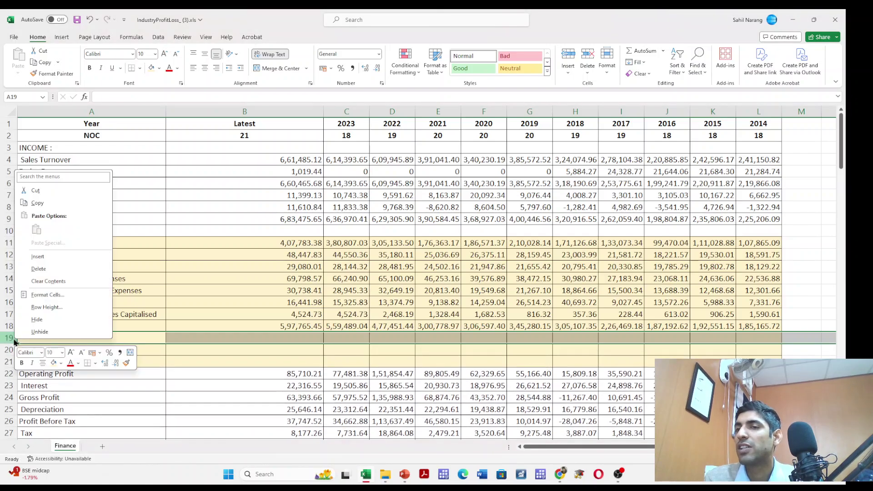
left_click(59, 256)
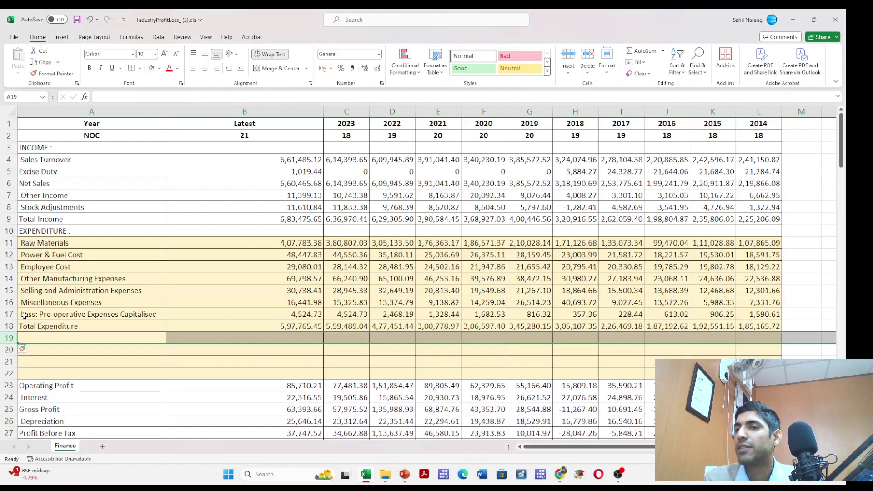
right_click(8, 339)
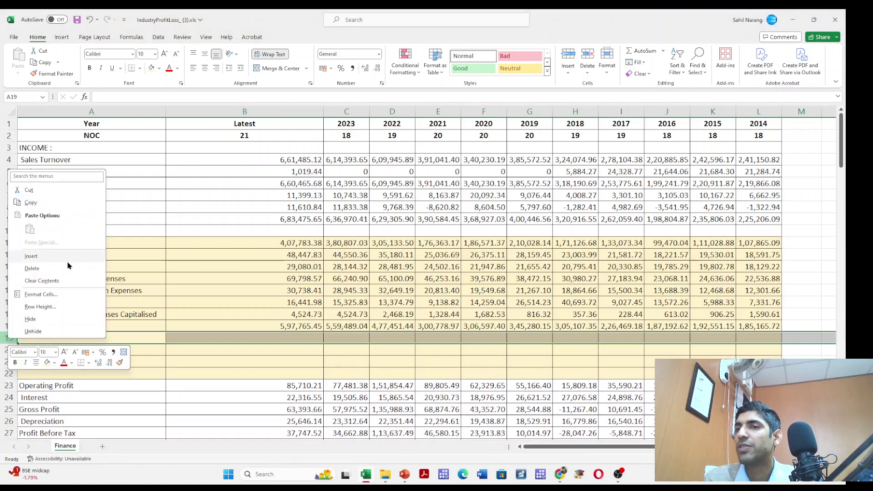
left_click(64, 260)
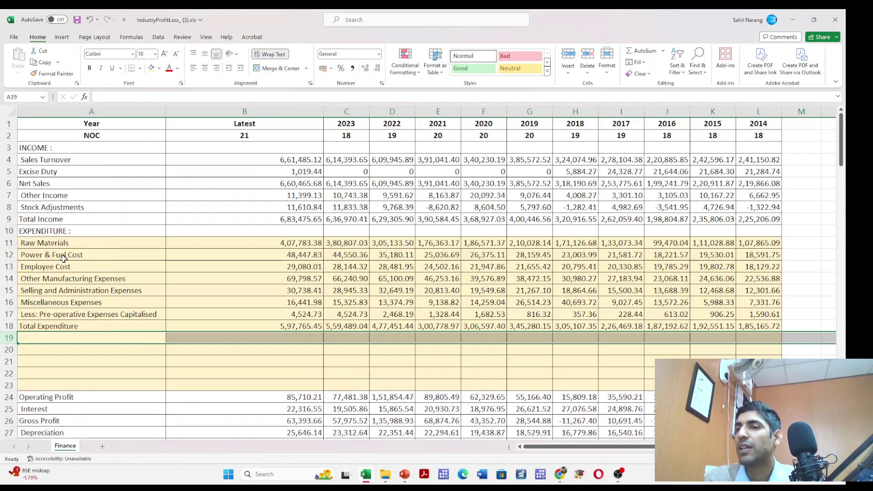
- Fill the new rows A19:L23 with light green
left_click(85, 338)
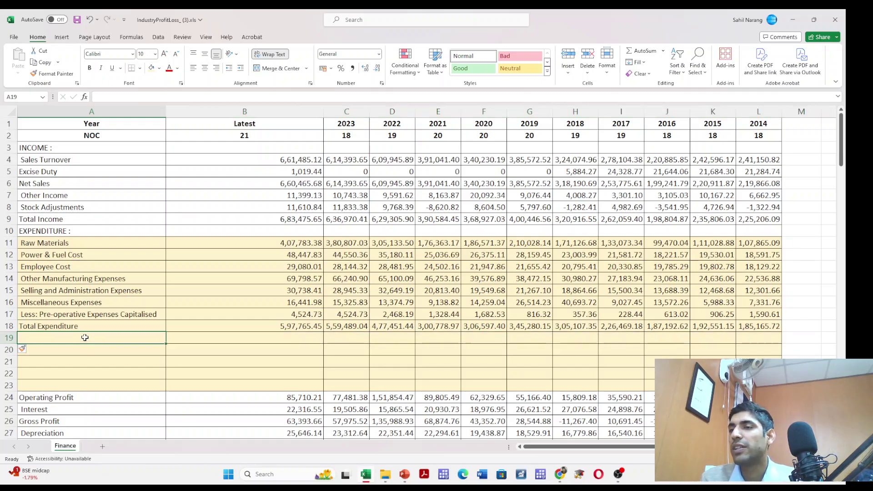
key("shift+Right")
key("shift+Right")
key("shift+Right")
key("shift+Right")
key("shift+Right")
key("shift+Right")
key("shift+Right")
key("shift+Right")
key("shift+Right")
key("shift+Right")
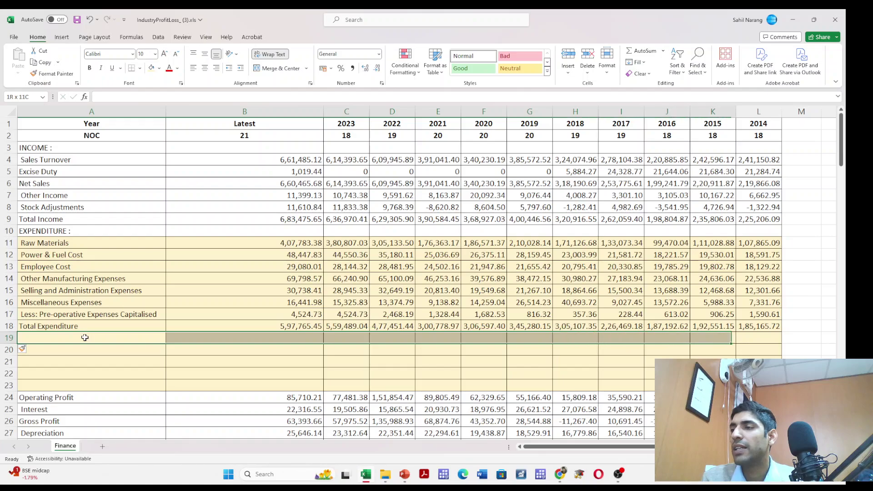
key("shift+Right")
key("shift+Down")
key("shift+Down")
key("shift+Down")
key("shift+Down")
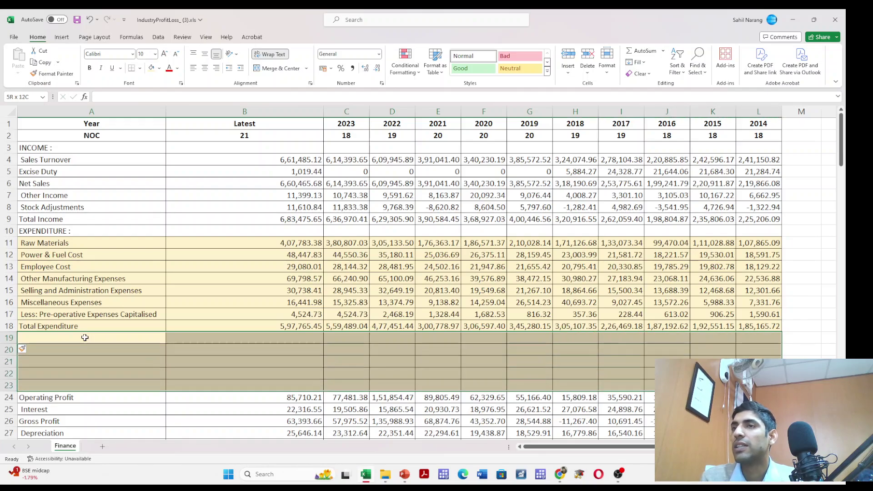
left_click(160, 68)
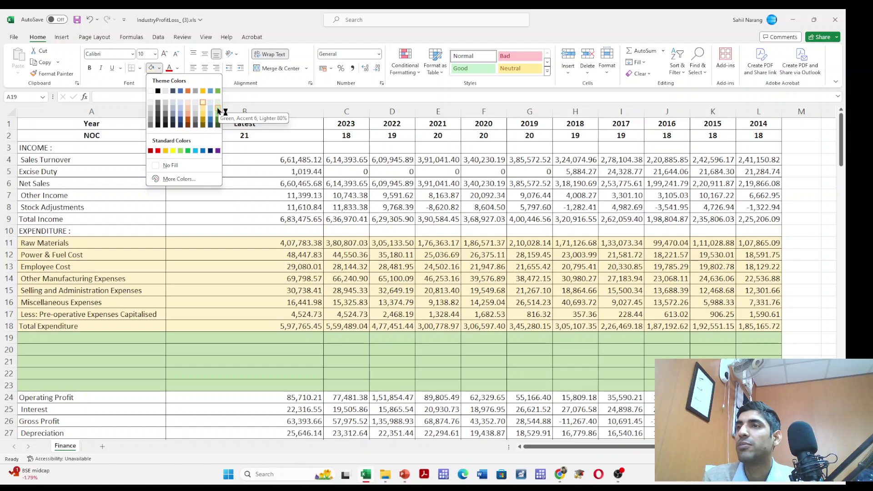
left_click(218, 116)
left_click(110, 337)
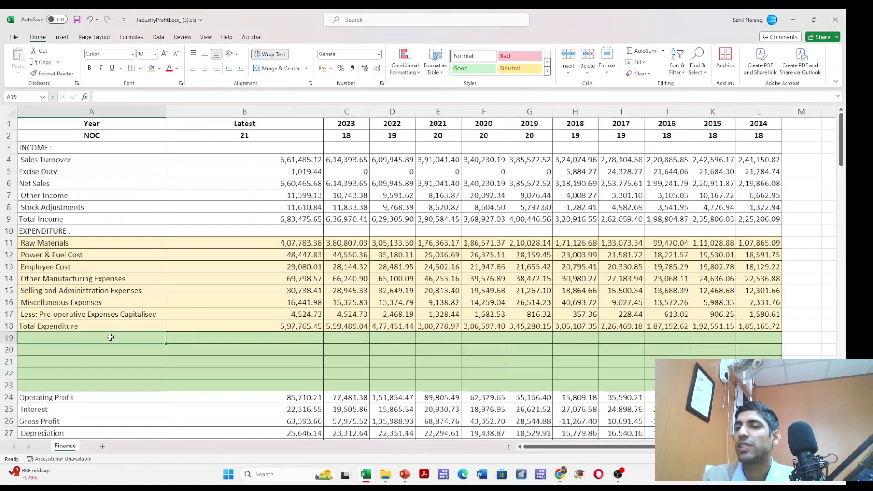
- Enter 'Raw materials to total expenses ratio' as the label in A19
type("Raw ")
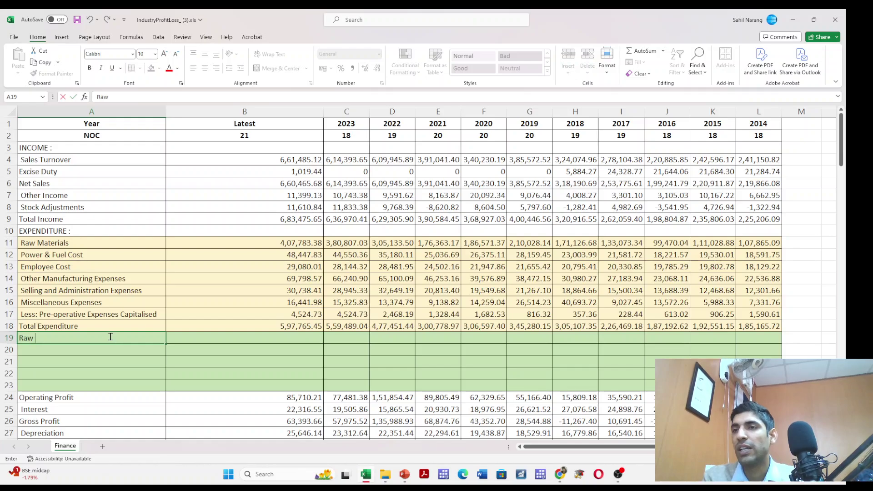
type("materials")
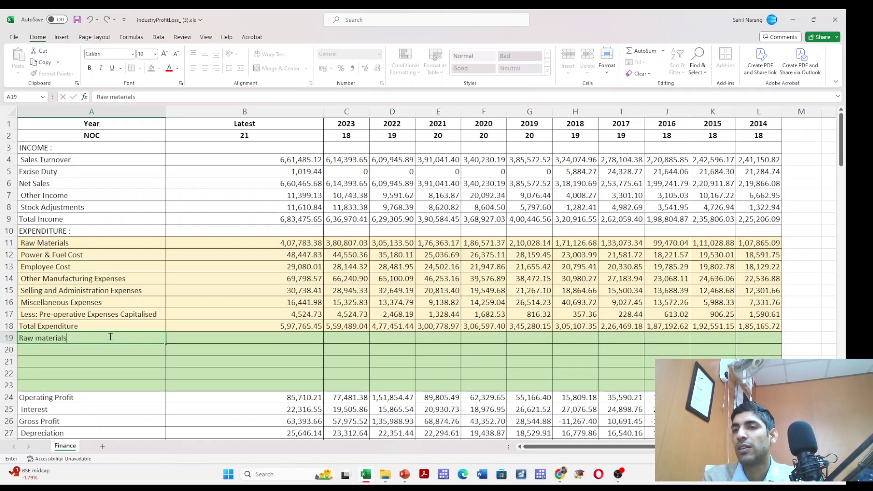
key("Return")
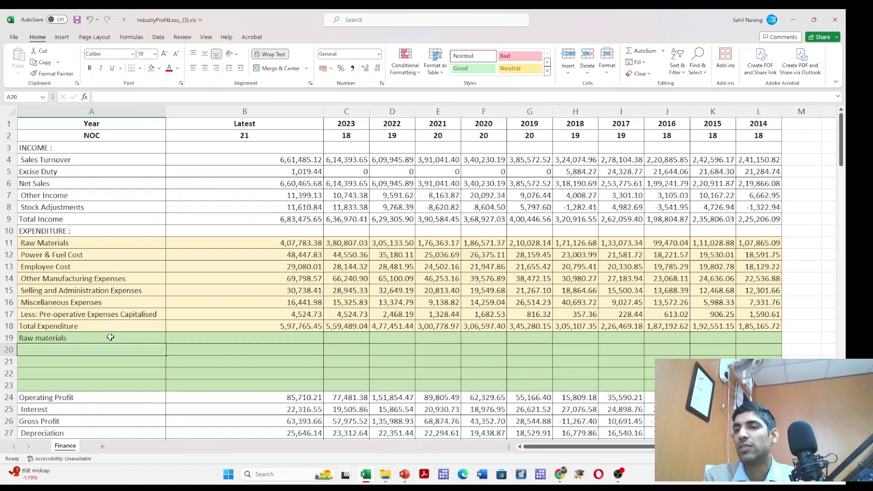
left_click(110, 337)
double_click(110, 337)
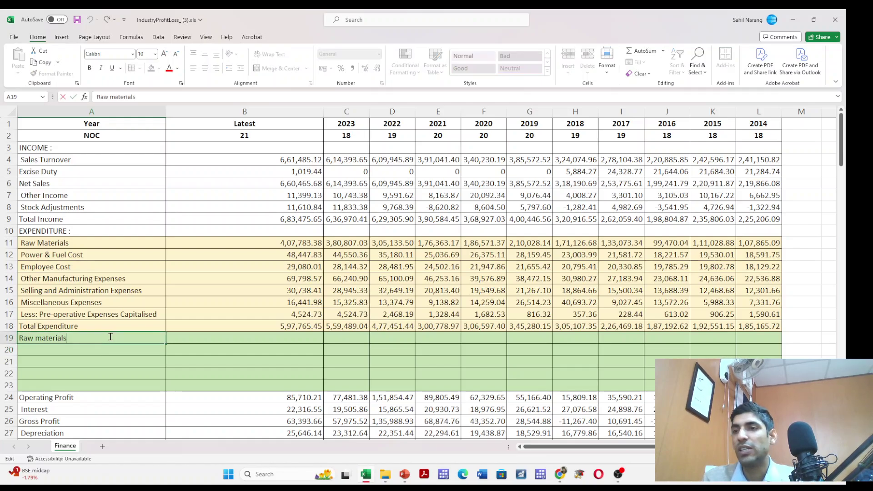
type("to total")
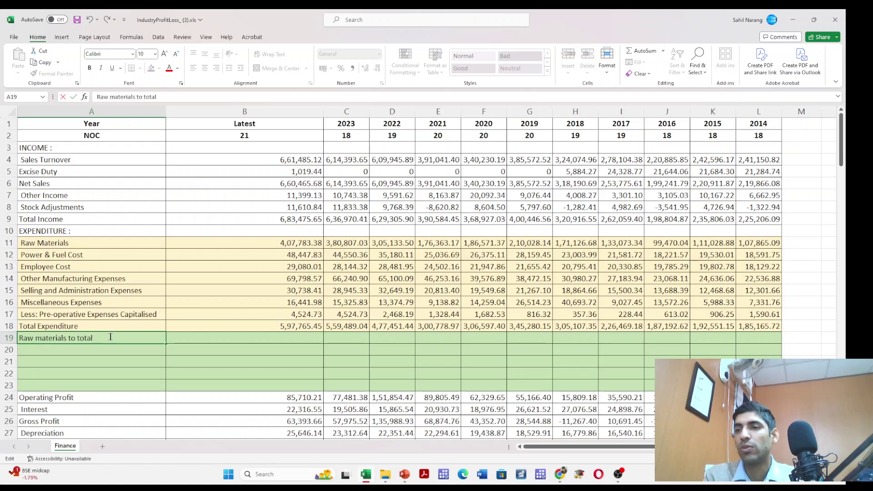
type(" expenses")
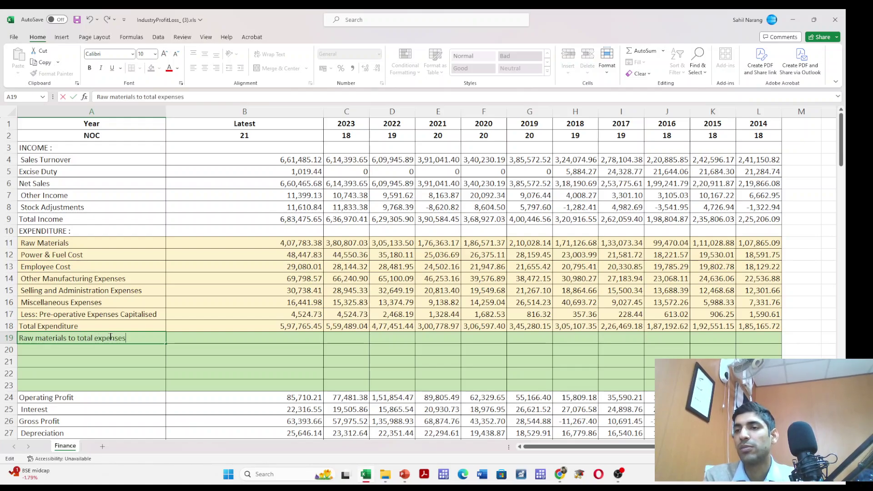
type(" ratio")
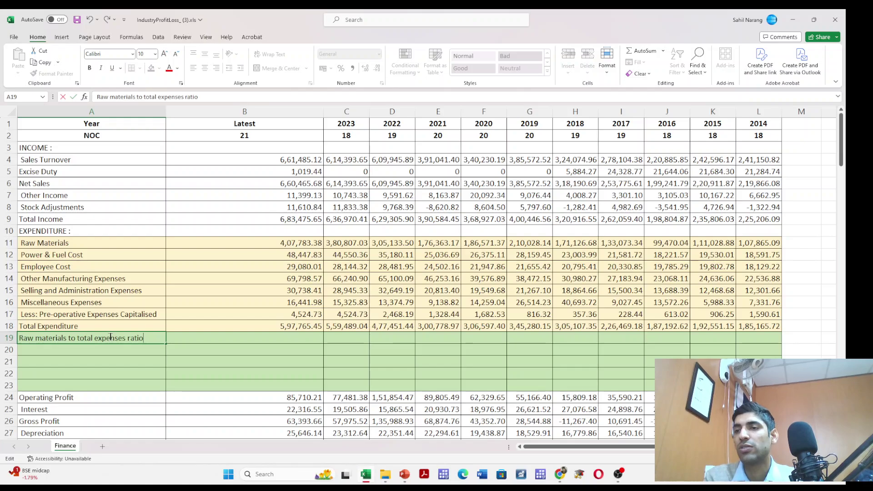
key("ctrl+Return")
- Copy the A19 label into cells A20 through A23
key("ctrl+c")
key("Down")
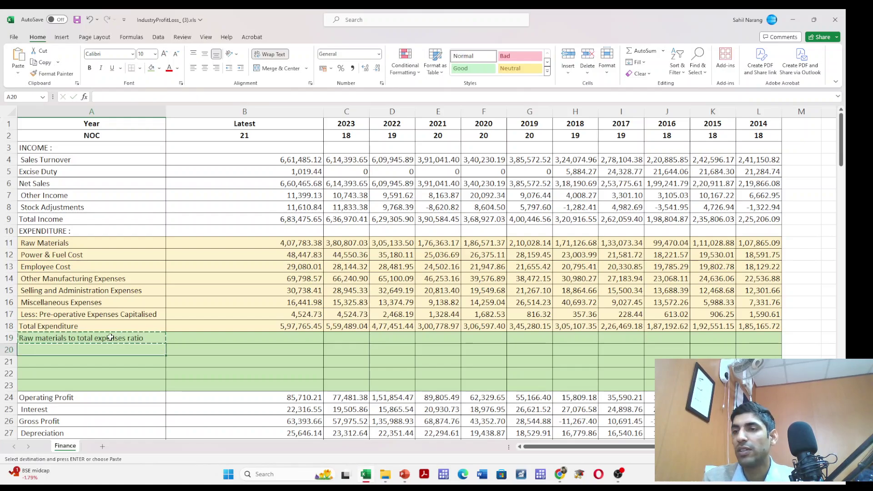
key("shift+Down")
key("shift+Down")
key("shift+Down")
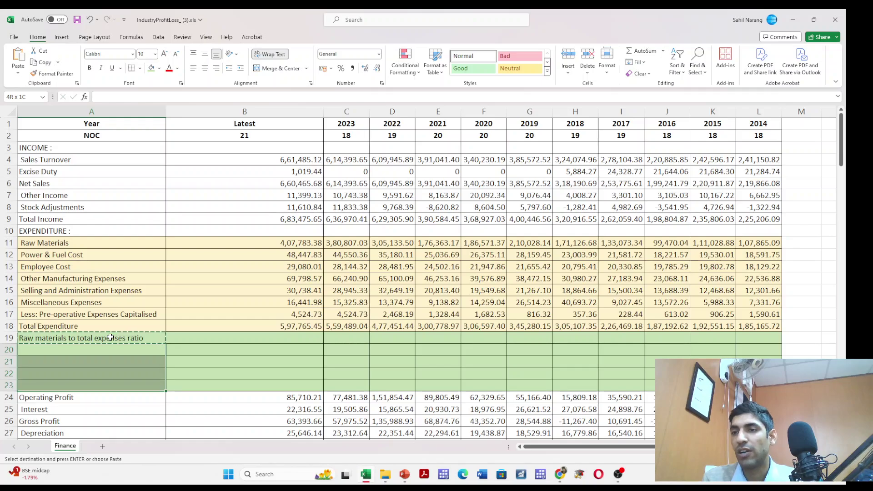
key("Return")
left_click(110, 338)
key("Down")
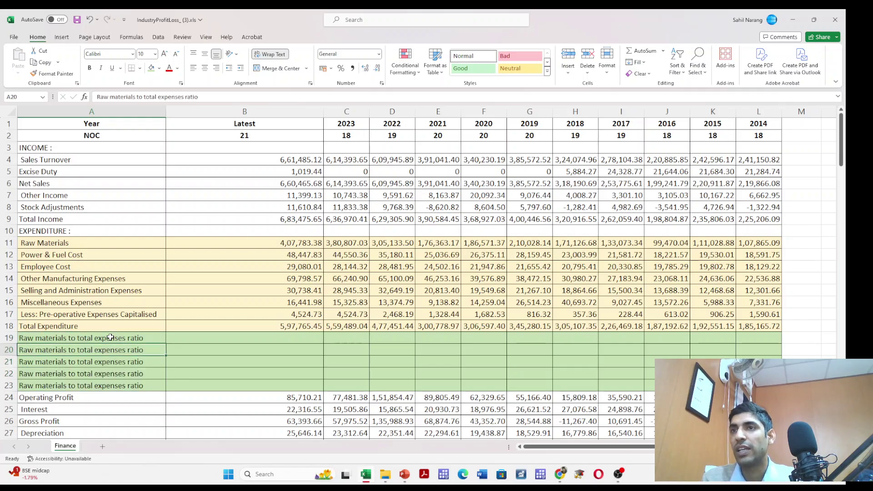
- Replace 'Raw materials' in the A20 and A21 labels with 'Power and fuel' and 'Employee cost'
left_click(133, 94)
key("BackSpace")
key("BackSpace")
key("BackSpace")
key("BackSpace")
key("BackSpace")
key("BackSpace")
key("BackSpace")
key("BackSpace")
key("BackSpace")
key("BackSpace")
key("BackSpace")
key("BackSpace")
key("BackSpace")
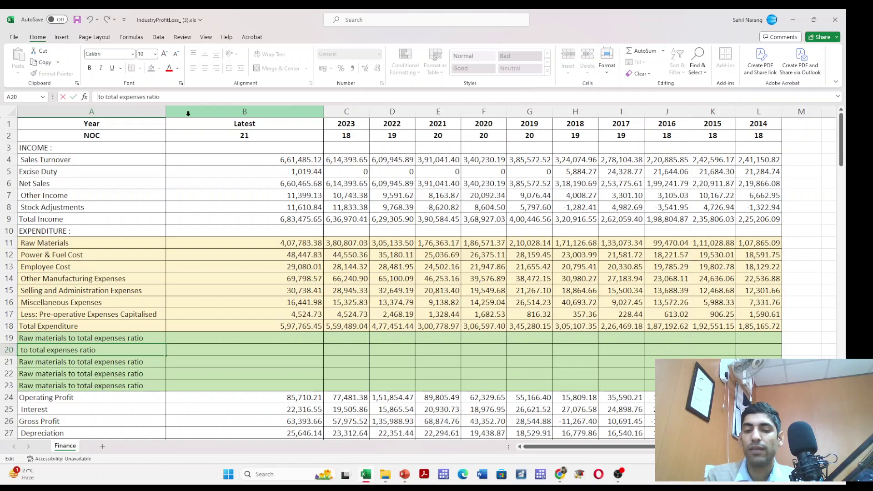
type("Power a")
type("nd fuel")
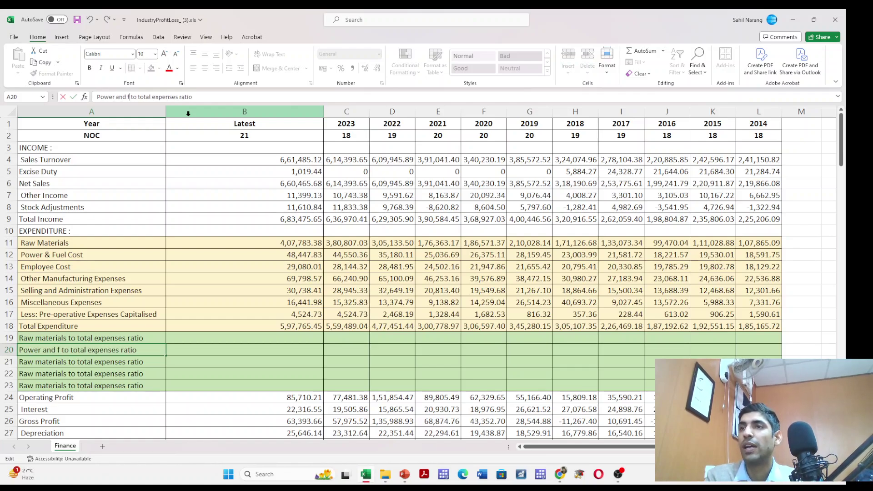
key("Return")
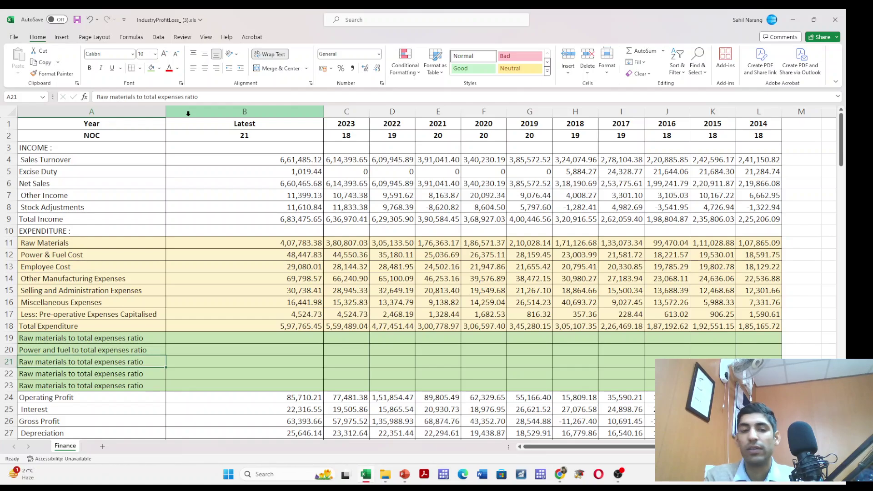
key("F2")
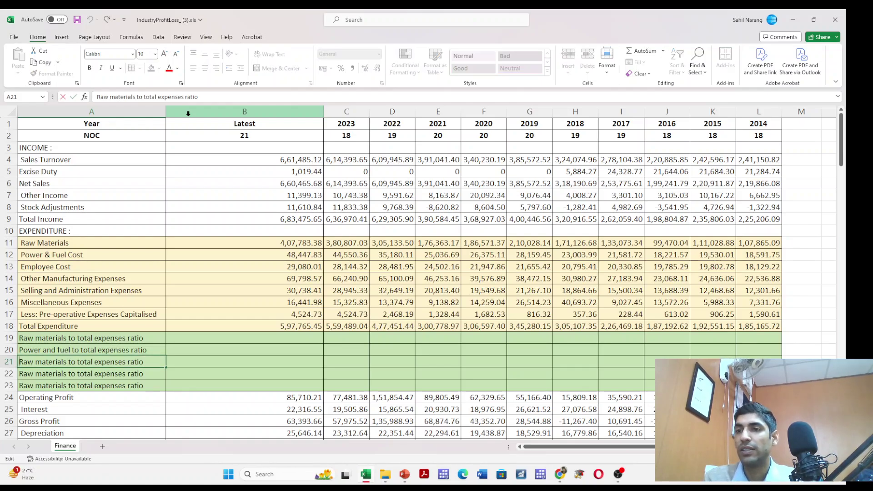
key("ctrl+Left")
key("ctrl+Left")
key("ctrl+Left")
key("ctrl+Left")
key("BackSpace")
key("BackSpace")
key("BackSpace")
key("BackSpace")
key("BackSpace")
key("BackSpace")
key("BackSpace")
key("BackSpace")
key("BackSpace")
key("BackSpace")
key("BackSpace")
key("BackSpace")
key("BackSpace")
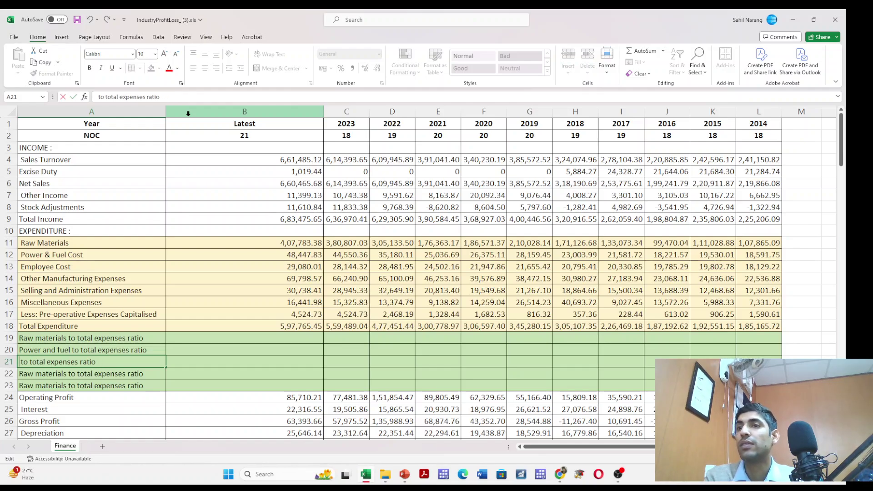
type("Employee cost")
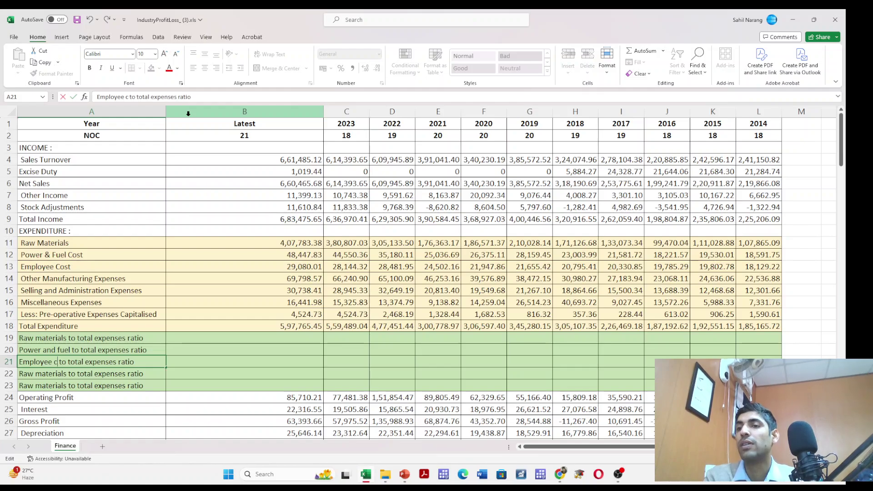
key("Return")
- Relabel A22 as 'other manufacturing' and A23 as 'SG&A to total expenses ratio'
key("F2")
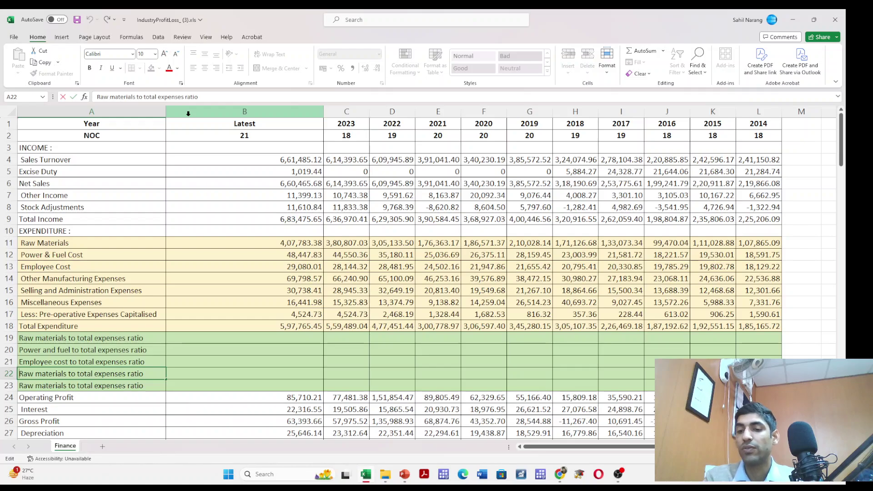
key("Home")
key("Delete")
key("Delete")
key("Delete")
key("Delete")
key("Delete")
key("Delete")
key("Delete")
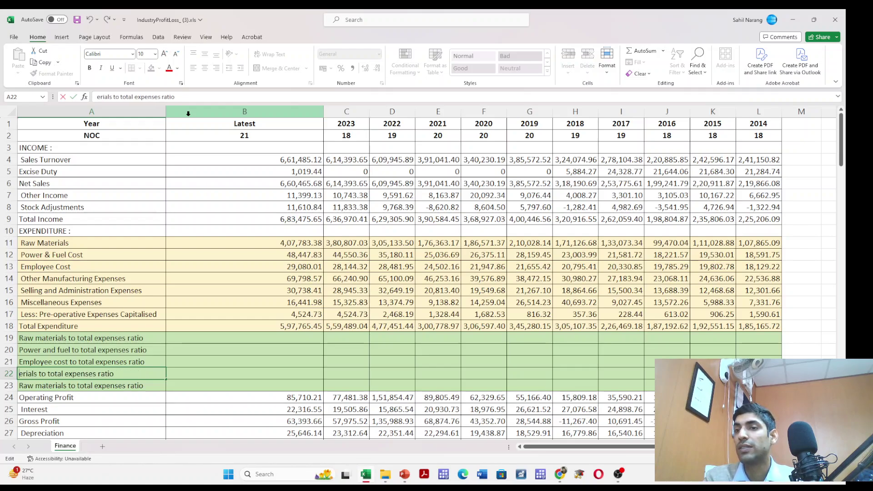
key("Delete")
key("Delete")
key("Delete")
key("Delete")
key("Delete")
key("Delete")
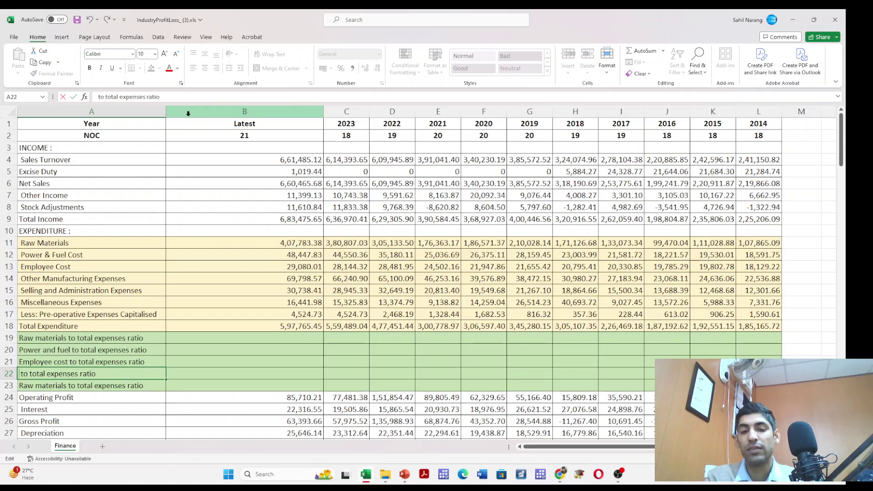
type("other manu ")
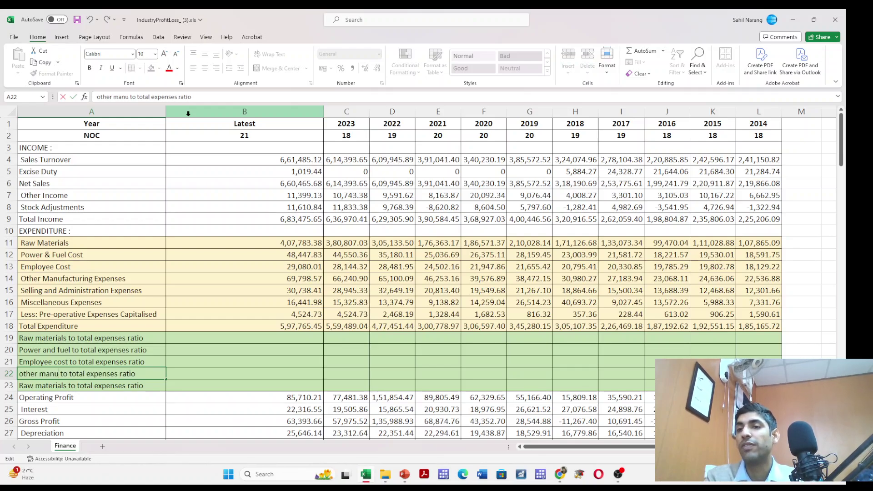
type("fac")
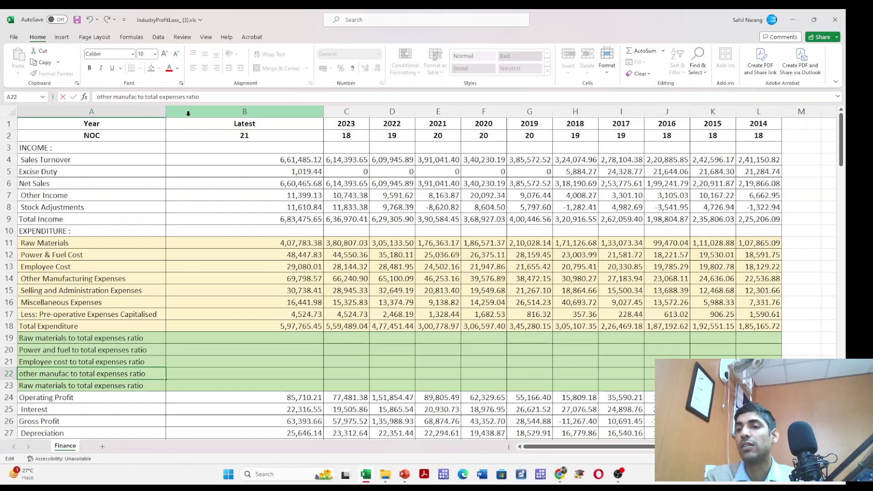
type("turing")
key("Return")
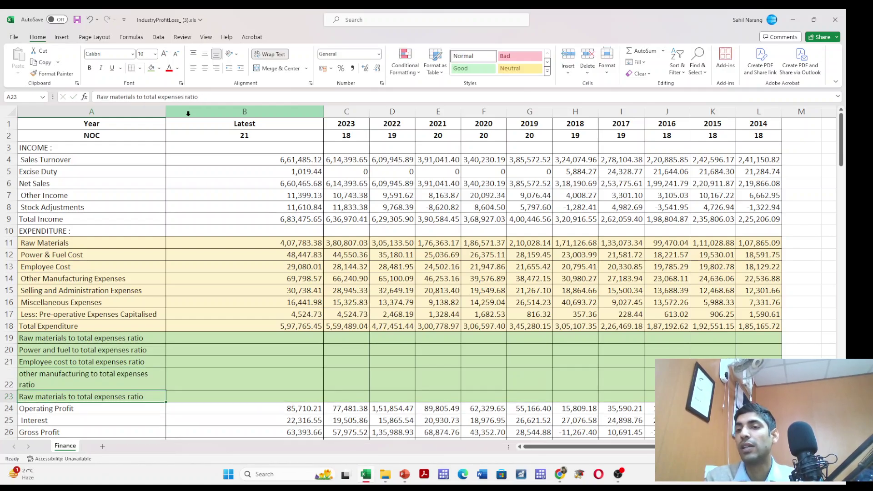
key("F2")
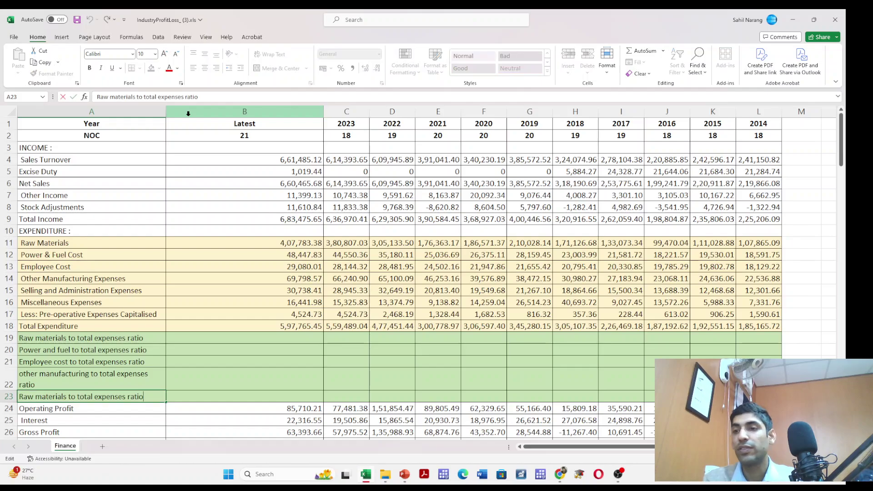
key("Home")
key("shift+Right")
key("shift+Right")
key("shift+Right")
key("shift+Right")
key("shift+Right")
key("shift+Right")
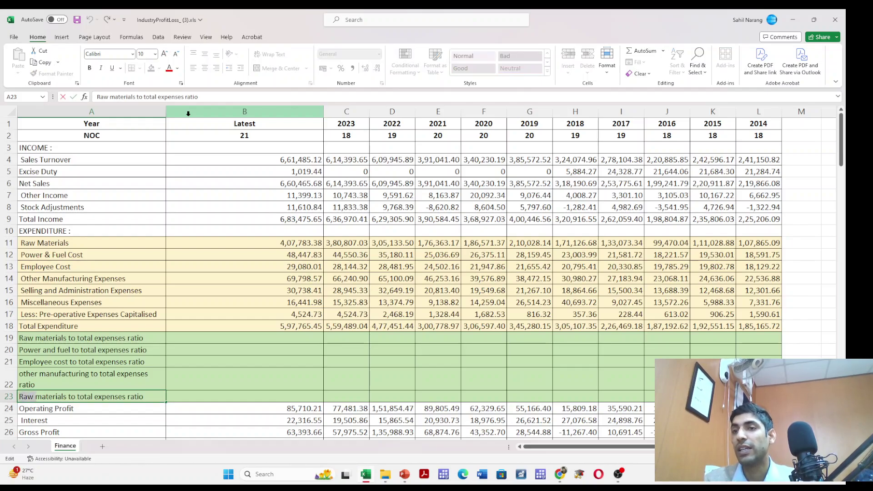
key("shift+Right")
key("shift+Right")
key("shift+Right")
key("shift+Right")
key("shift+Right")
key("shift+Right")
key("shift+Right")
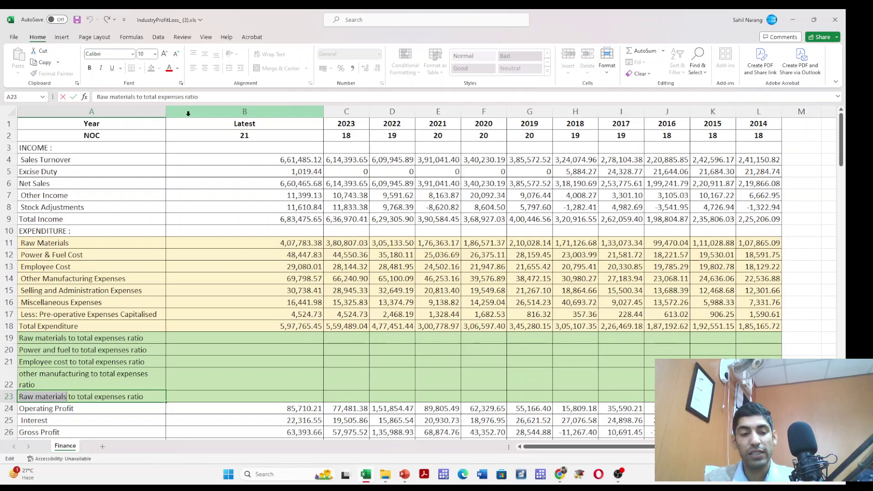
type("S")
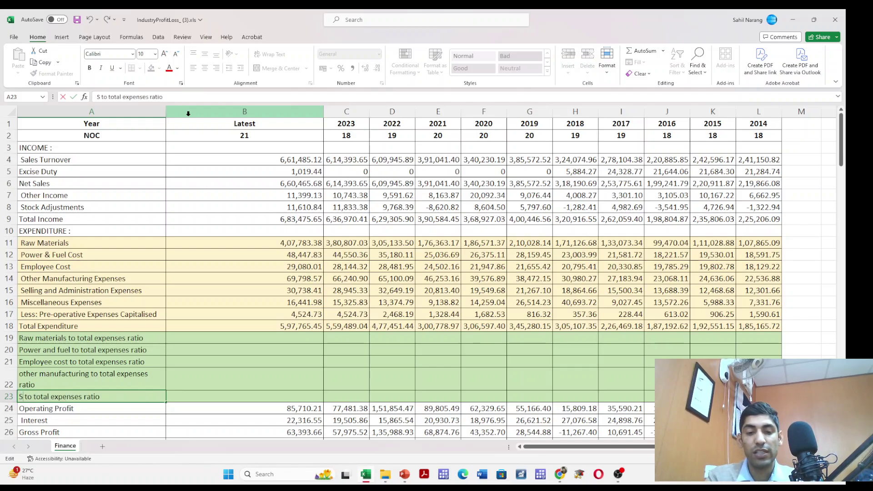
type("G&A")
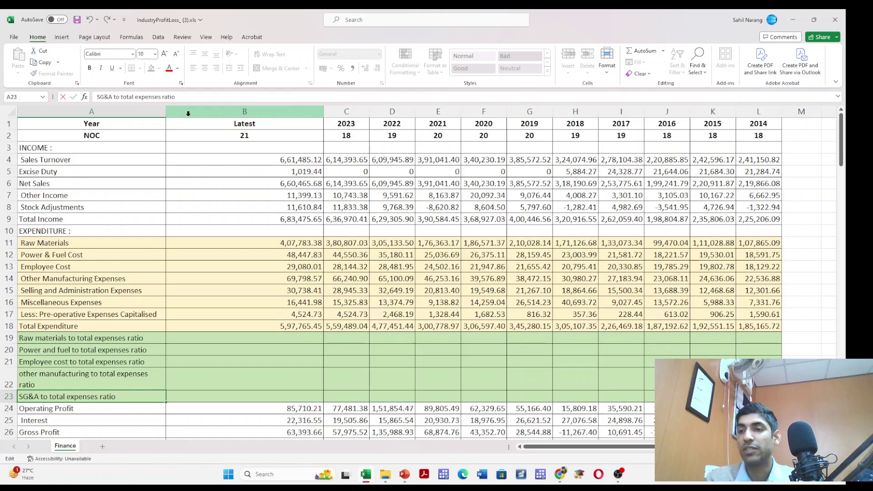
key("Return")
key("Up")
key("Up")
key("Up")
key("Up")
key("Up")
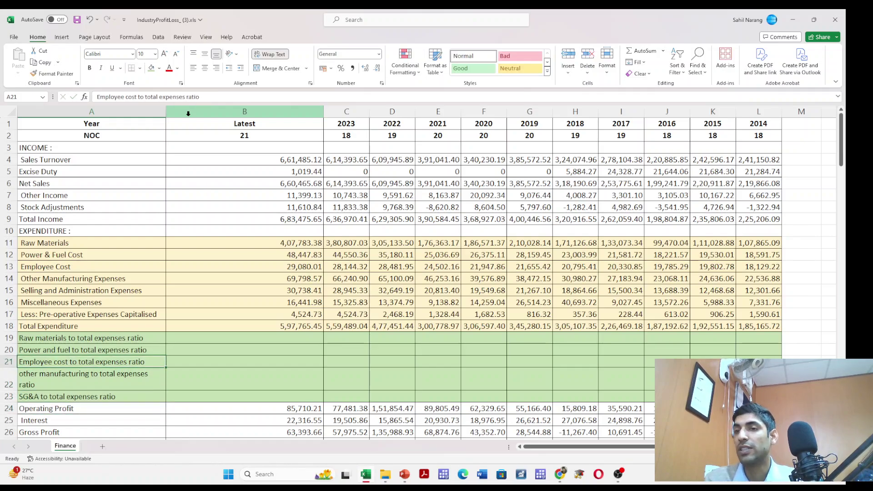
- Enter =B11/B18 in B19 and copy it across C19:L19 for every year
key("Right")
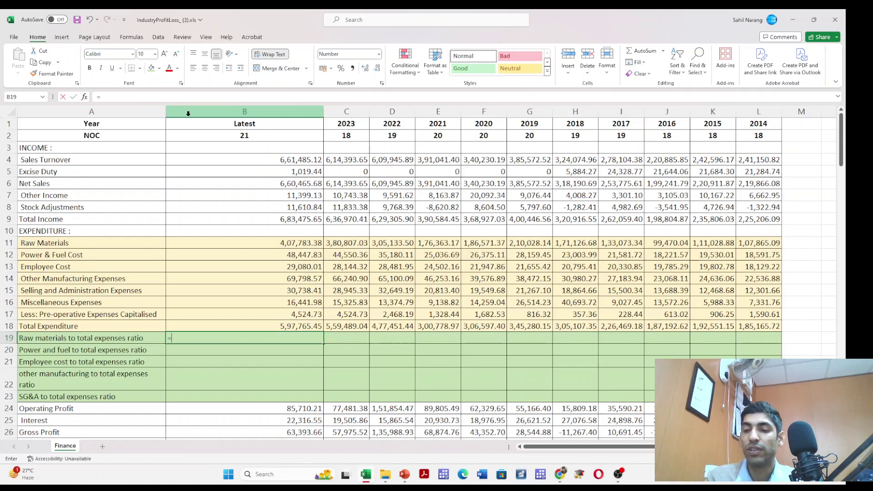
type("=")
key("Up")
key("Up")
key("Up")
key("Up")
key("Up")
key("Up")
key("Up")
key("Up")
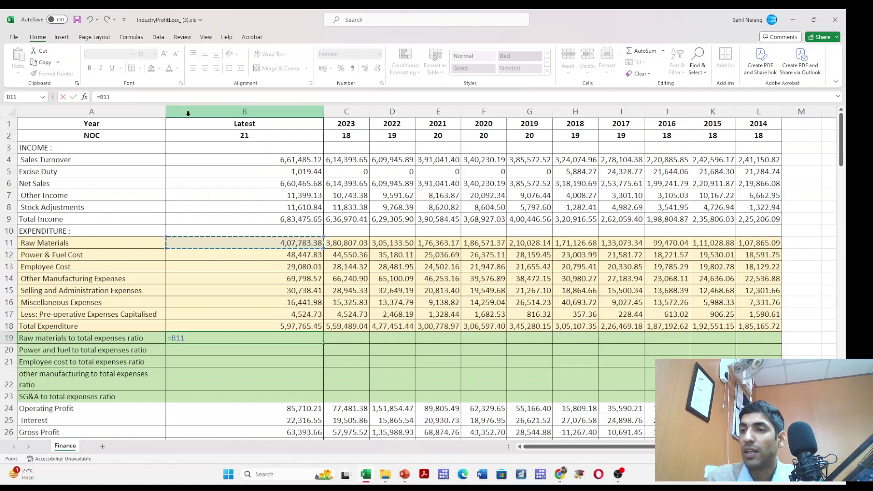
type("/")
key("Up")
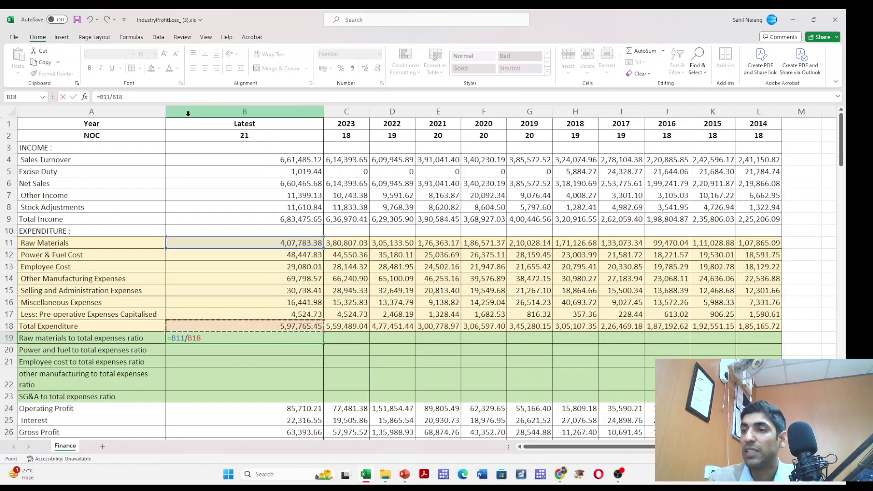
key("Return")
key("Up")
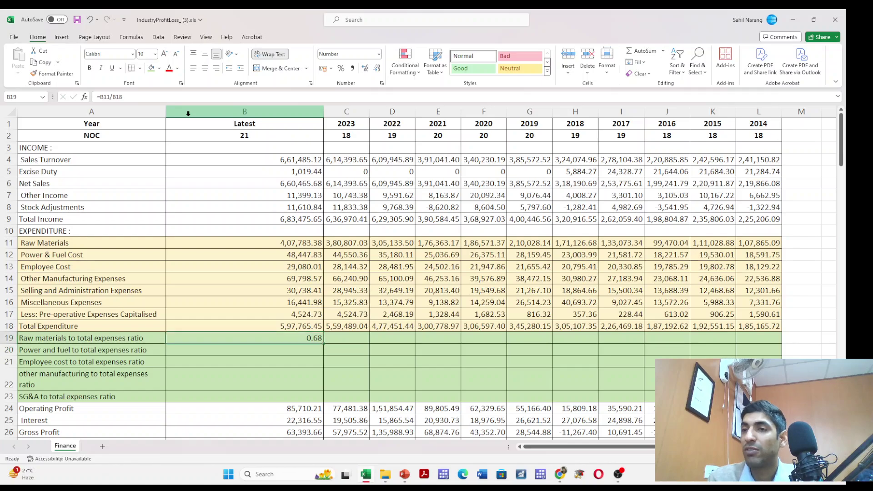
key("ctrl+c")
key("Right")
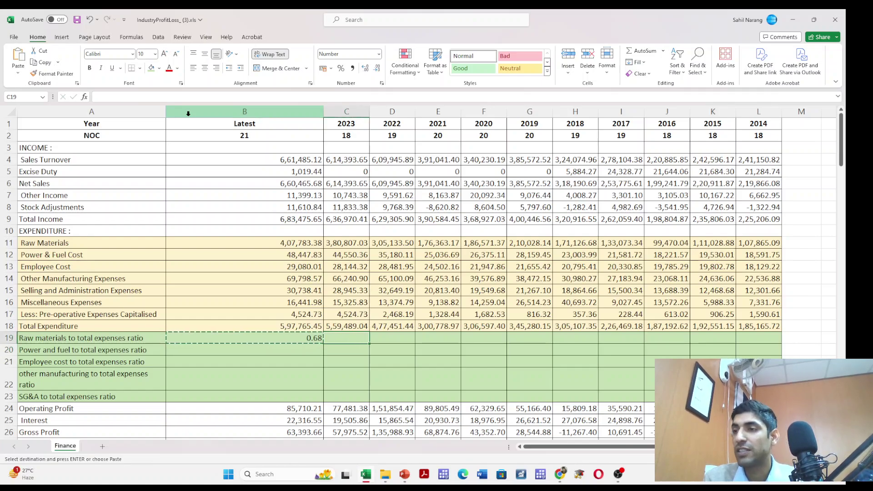
key("shift+Right")
key("shift+Right")
key("shift+Right")
key("shift+Right")
key("shift+Right")
key("shift+Right")
key("shift+Right")
key("shift+Right")
key("shift+Right")
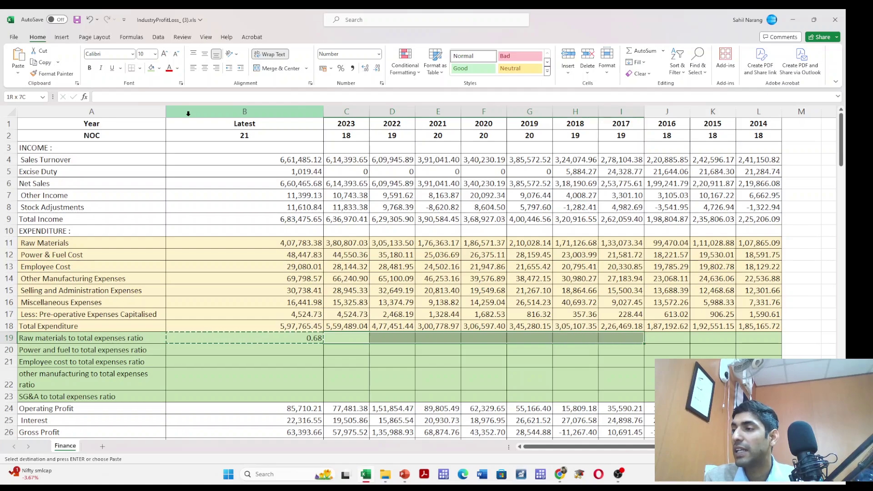
key("Return")
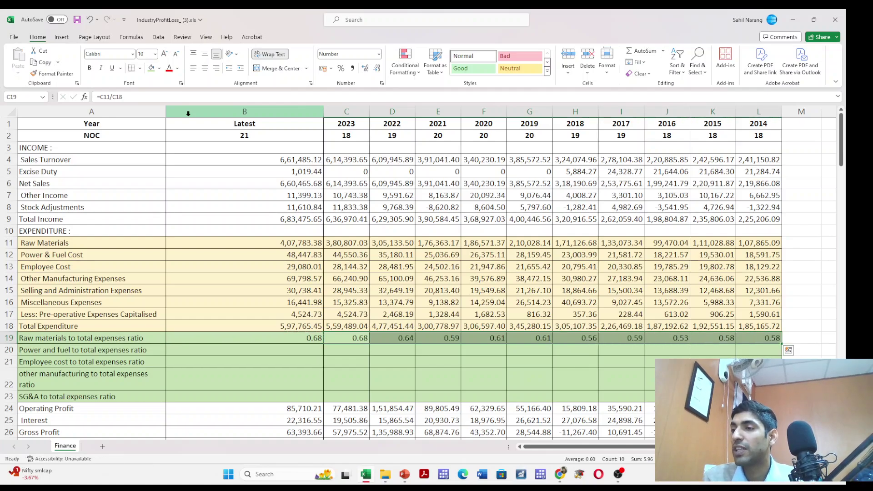
key("Left")
key("ctrl+shift+Right")
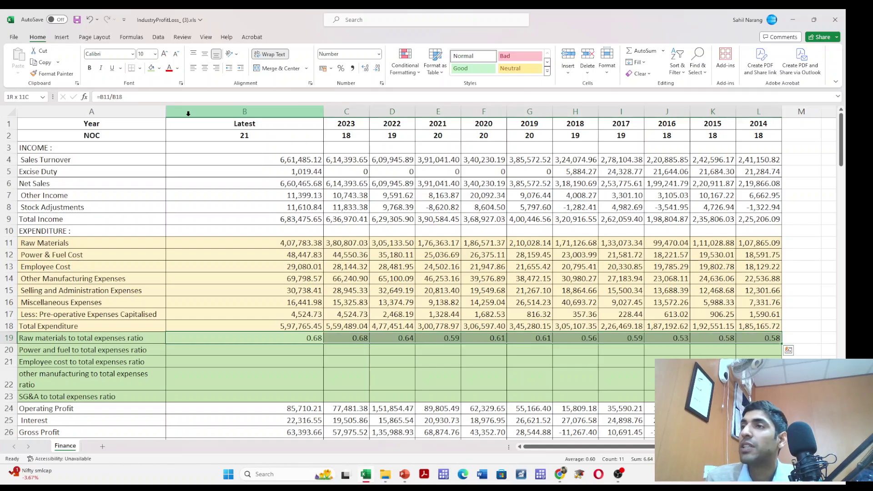
- Format the raw materials ratios in B19:L19 as percentages with two decimals
left_click(341, 69)
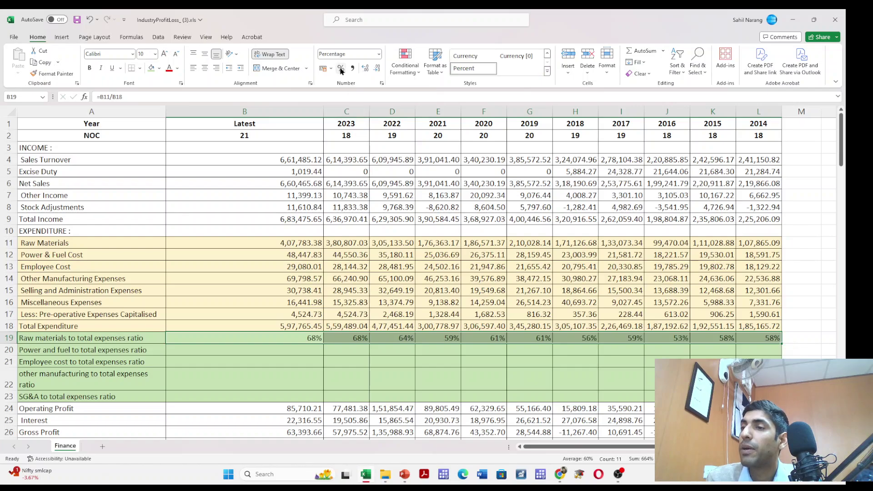
left_click(365, 68)
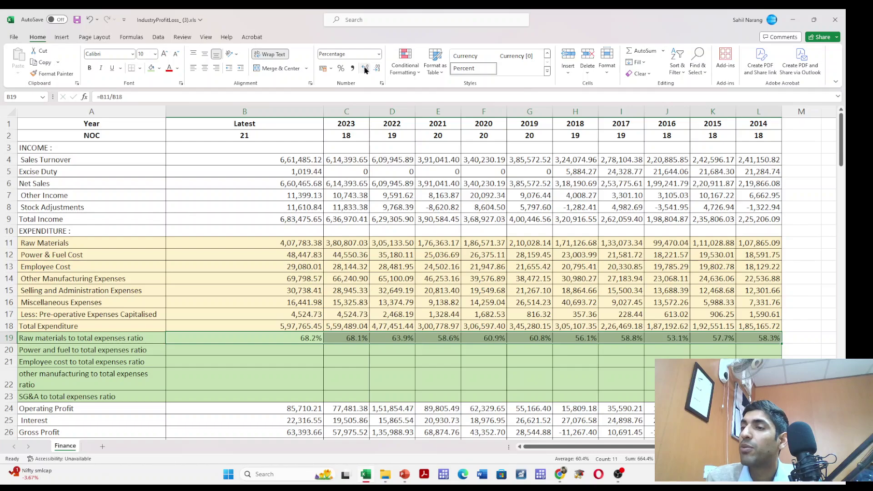
left_click(366, 68)
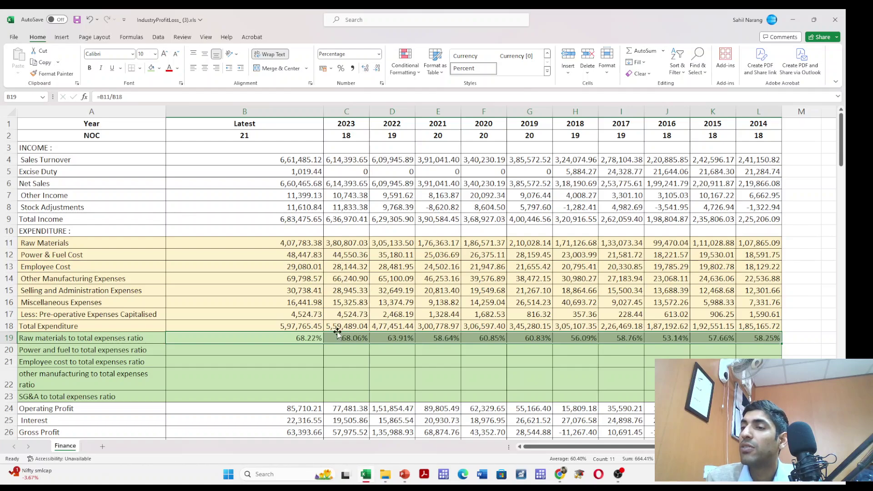
left_click(305, 337)
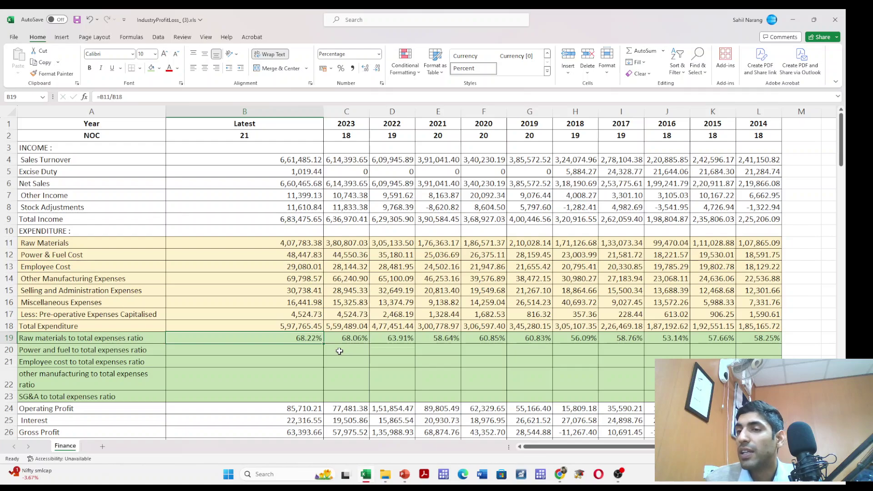
- Enter the power and fuel ratio =B12/B18 in B20 and copy it across all years
key("Down")
type("=")
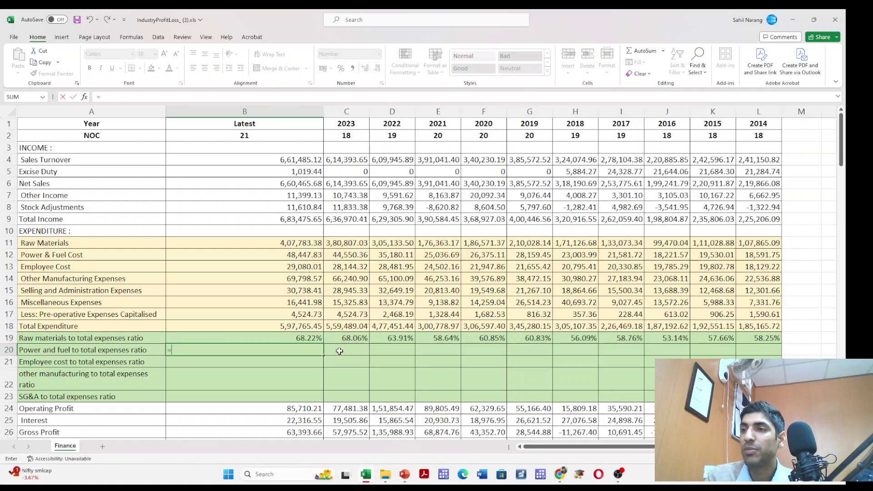
key("Up")
key("Up")
key("Up")
key("Up")
key("Up")
key("Up")
key("Up")
key("Up")
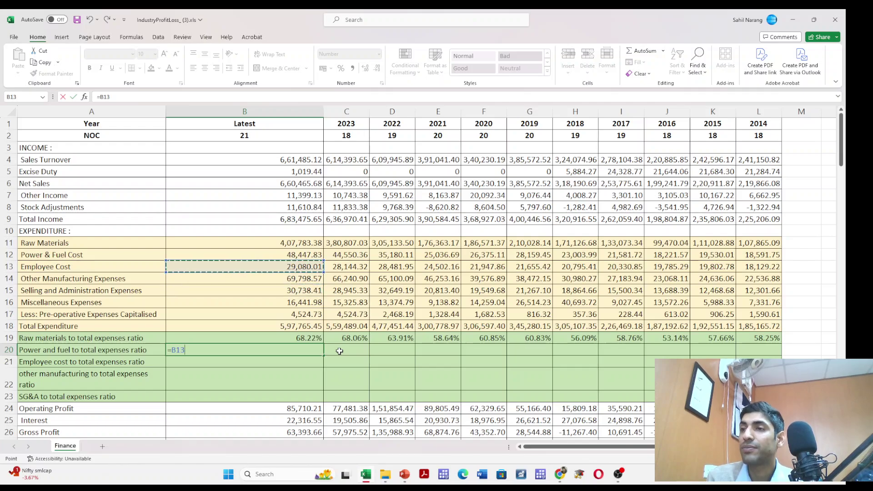
type("/")
key("Up")
key("Up")
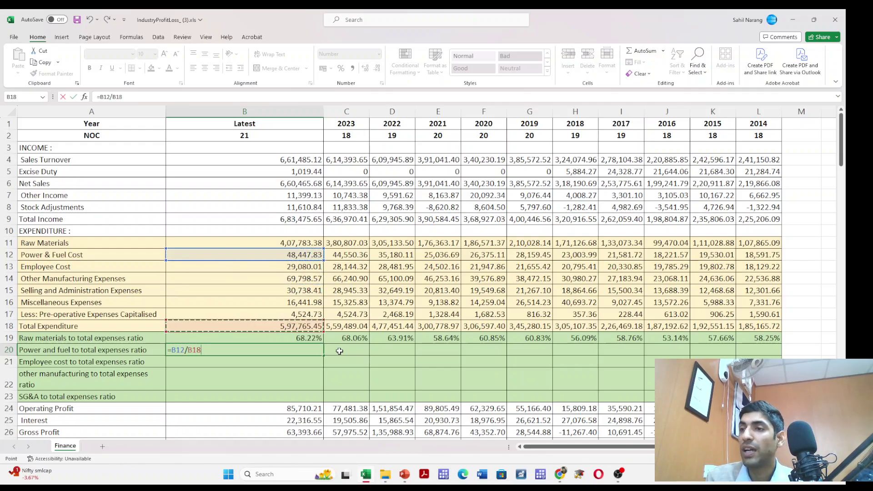
key("Return")
key("Up")
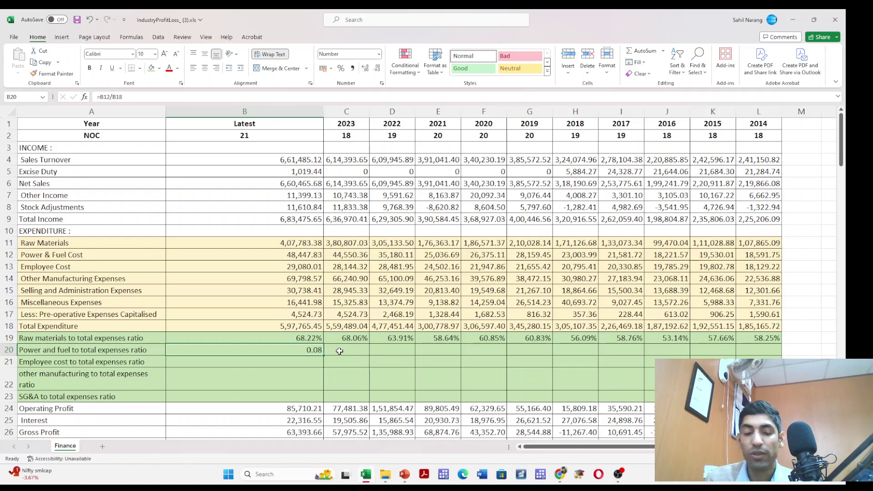
key("ctrl+c")
key("Right")
key("shift+Right")
key("shift+Right")
key("shift+Right")
key("shift+Right")
key("shift+Right")
key("shift+Right")
key("shift+Right")
key("shift+Right")
key("shift+Right")
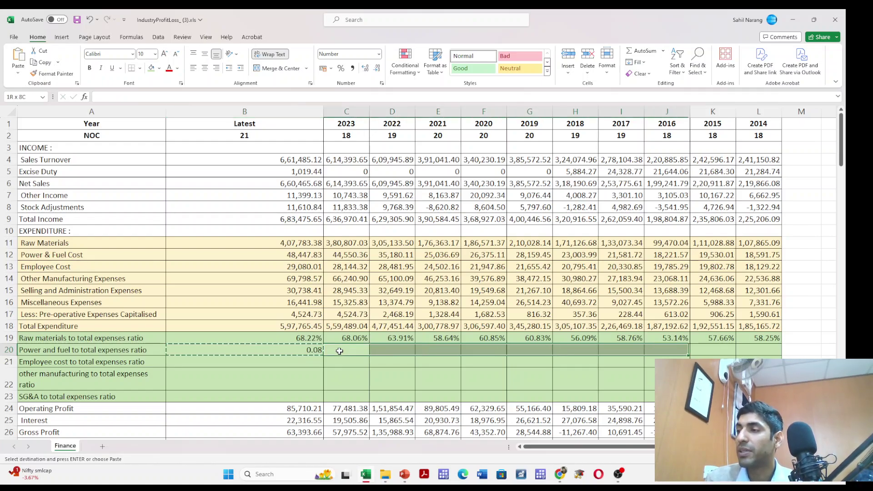
key("Return")
key("Left")
- Enter =B13/B18, =B14/B18 and =B15/B18 in B21:B23 for the Latest column
key("Down")
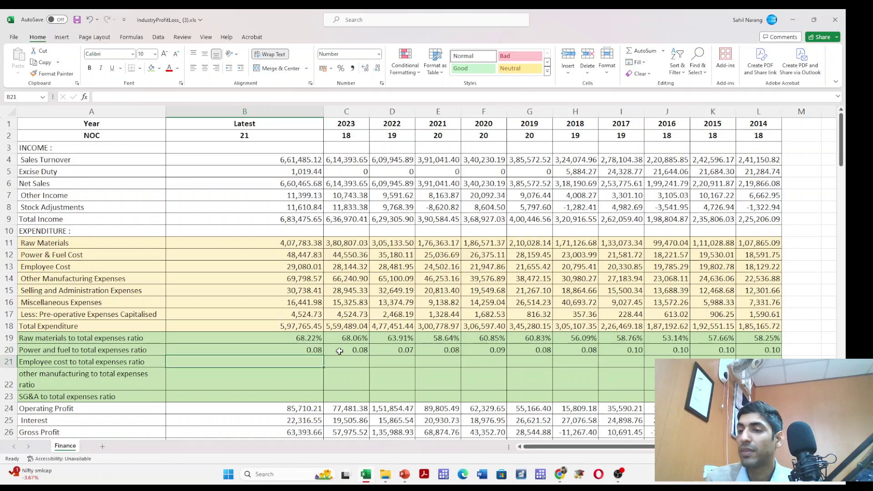
type("=")
key("Up")
key("Up")
key("Up")
key("Up")
key("Up")
key("Up")
key("Up")
key("Up")
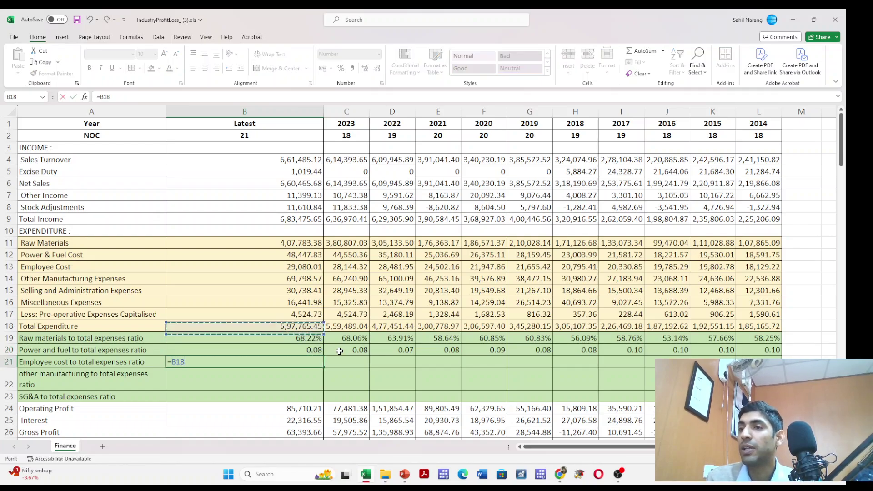
type("/")
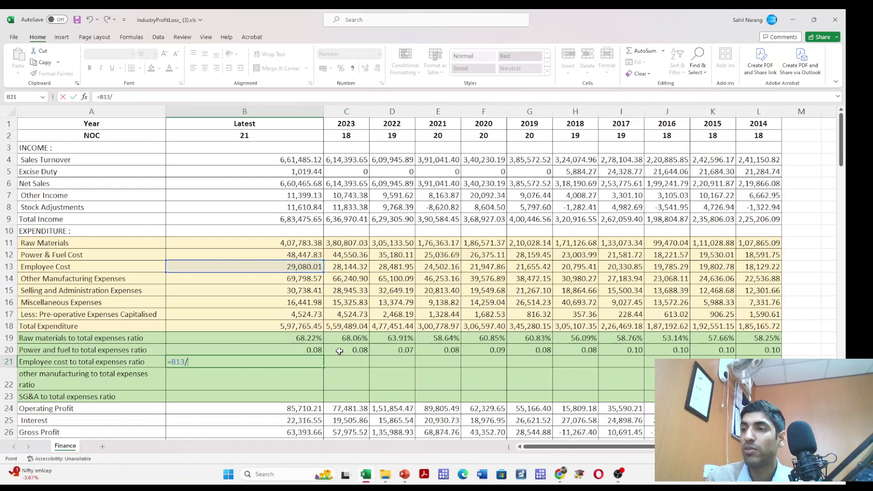
key("Up")
key("Up")
key("Up")
key("Return")
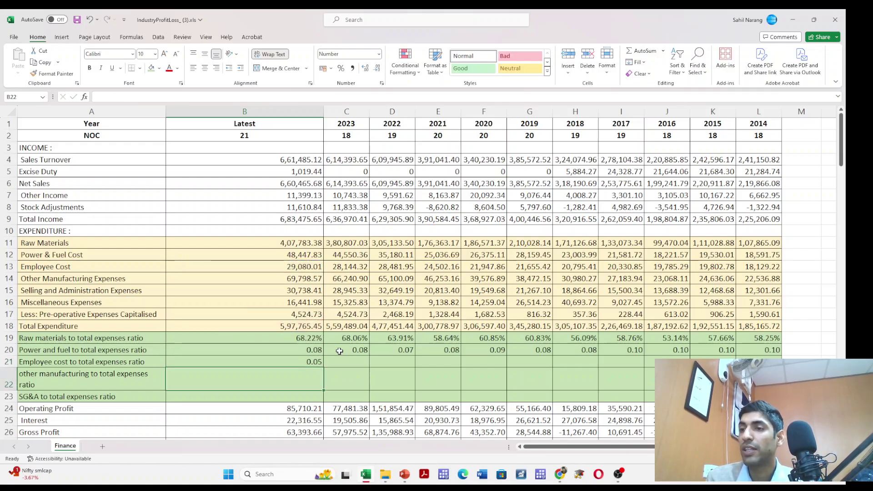
type("=")
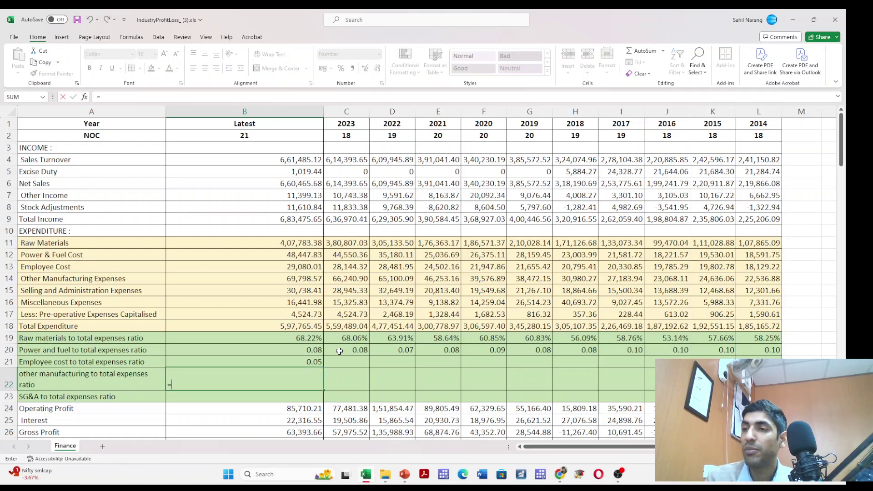
key("Up")
key("Up")
key("Up")
key("Up")
key("Up")
key("Up")
key("Up")
key("Up")
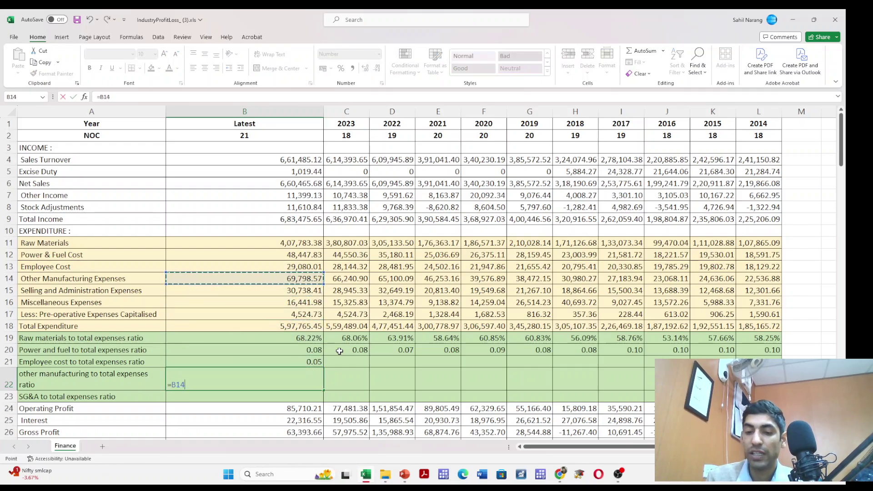
type("/")
key("Up")
key("Up")
key("Up")
key("Up")
key("Return")
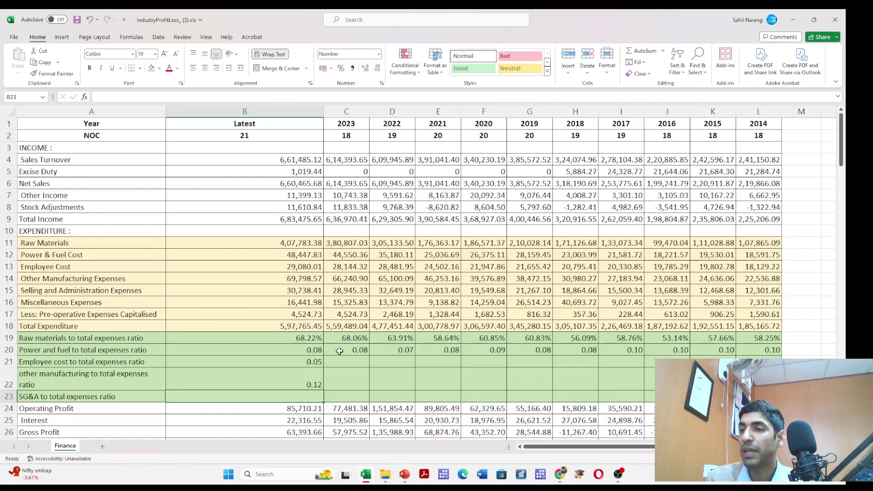
type("=")
key("Up")
key("Up")
key("Up")
key("Up")
key("Up")
key("Up")
key("Up")
key("Up")
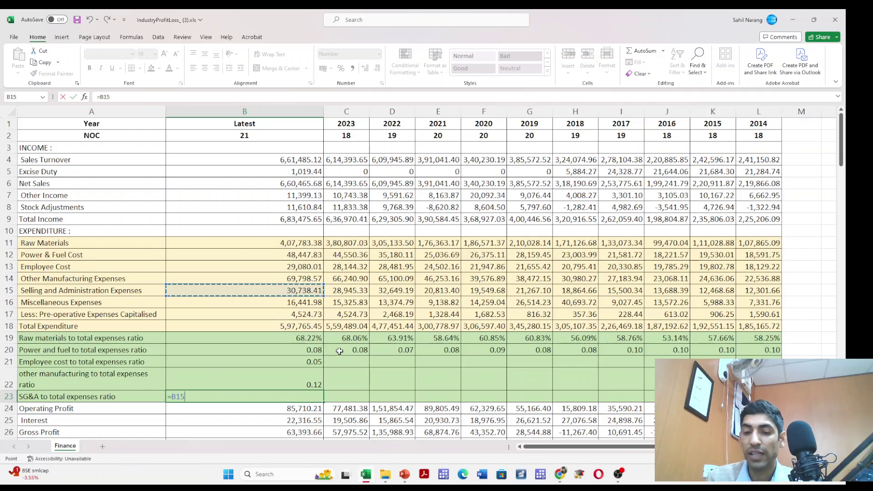
type("/")
key("Up")
key("Up")
key("Up")
key("Up")
key("Up")
key("Return")
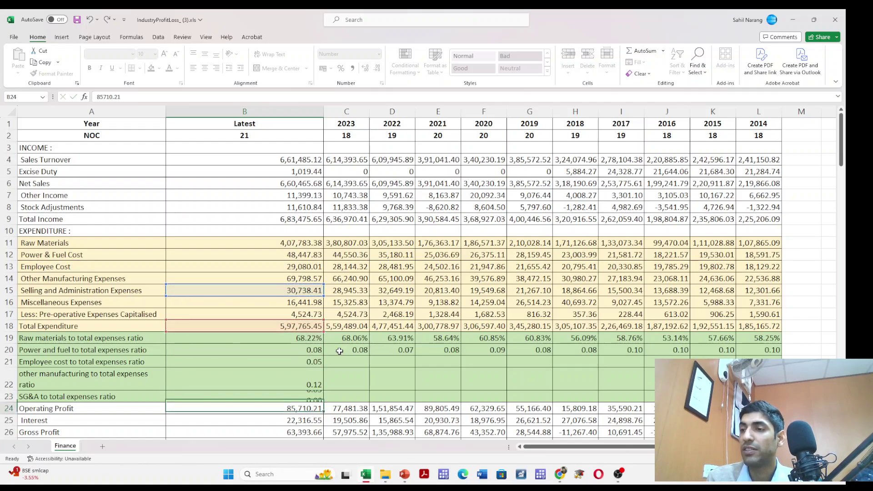
- Review the SG&A and other manufacturing ratio formulas in B23 and B22
key("Up")
key("Up")
key("Up")
key("Down")
key("Down")
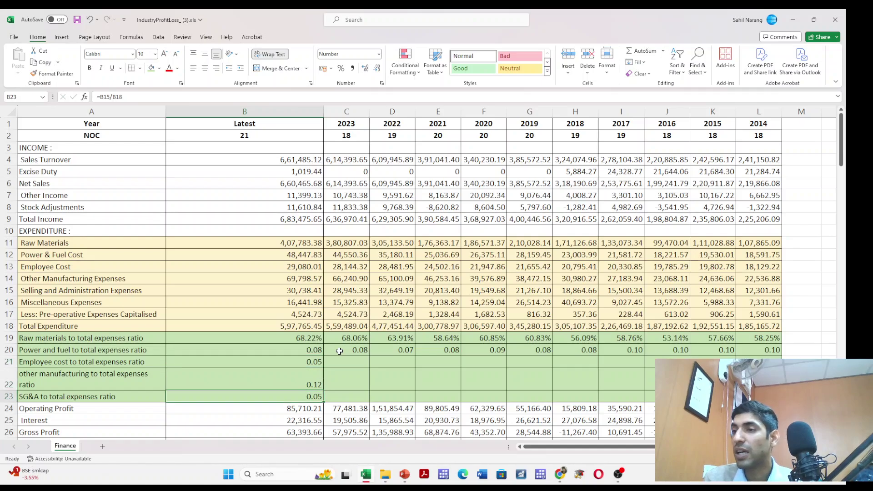
key("F2")
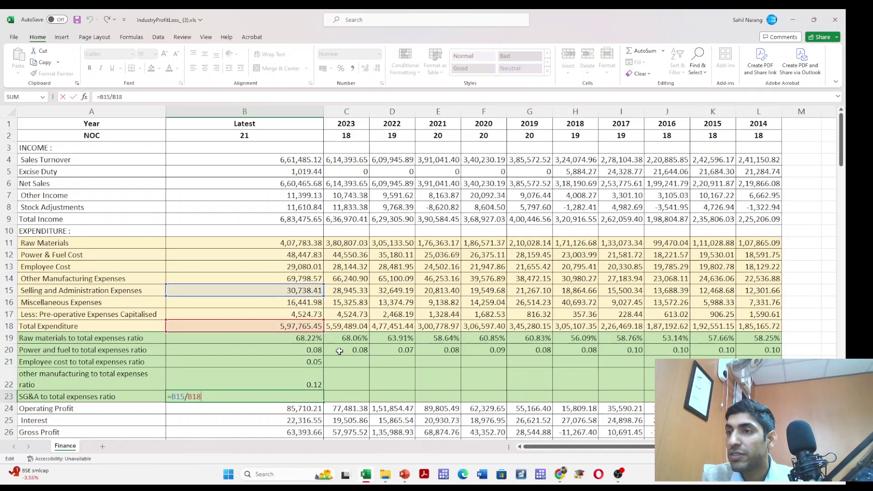
key("Escape")
key("Up")
key("F2")
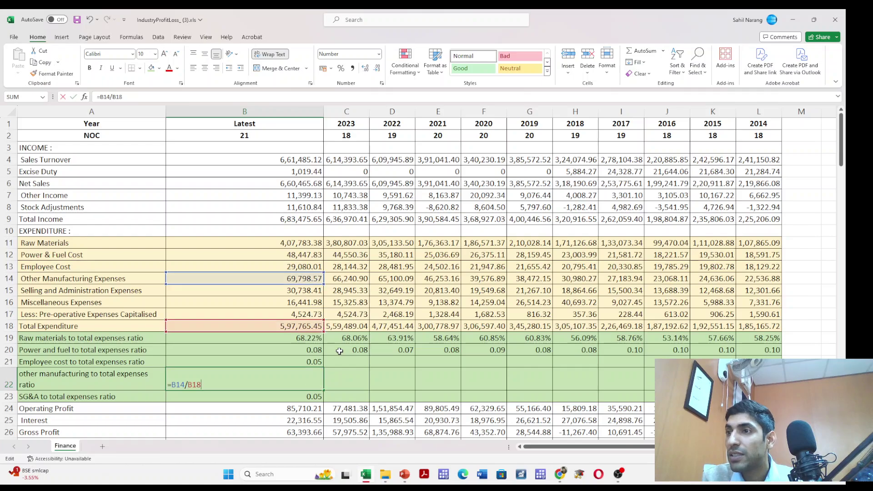
- Copy the B21:B23 ratio formulas across C21:L23 for all years from 2023 to 2014
key("shift+Return")
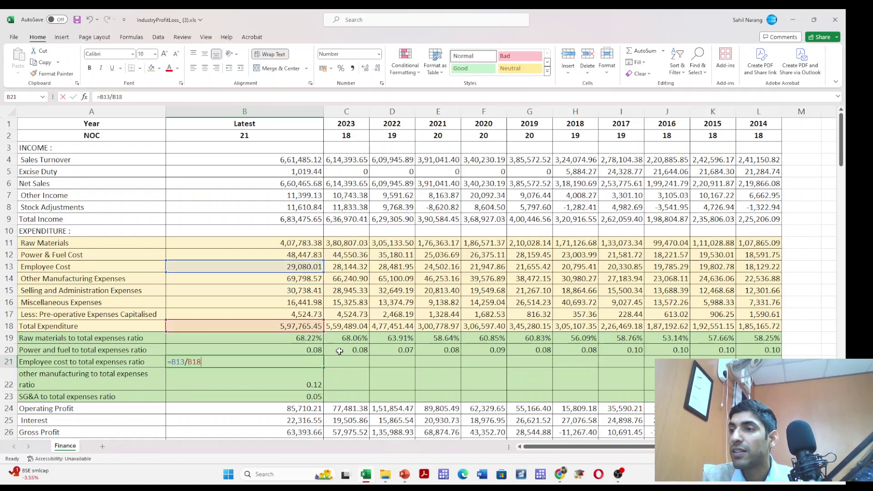
key("shift+Down")
key("shift+Down")
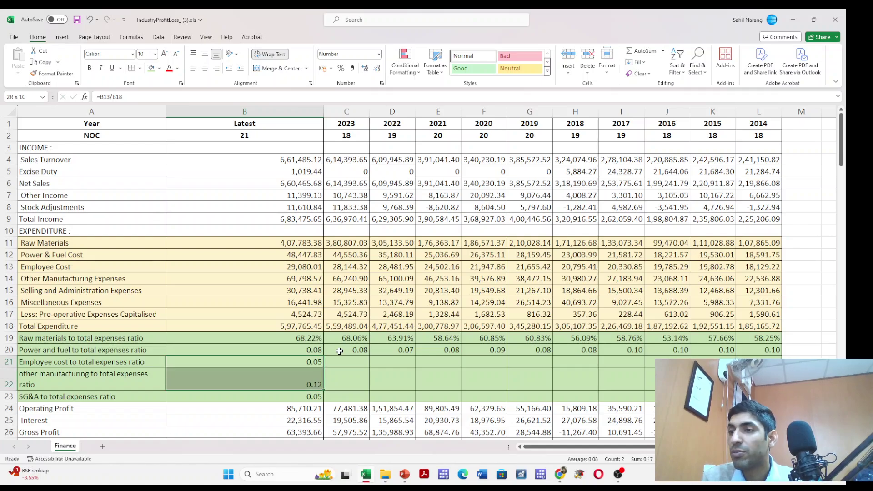
key("ctrl+c")
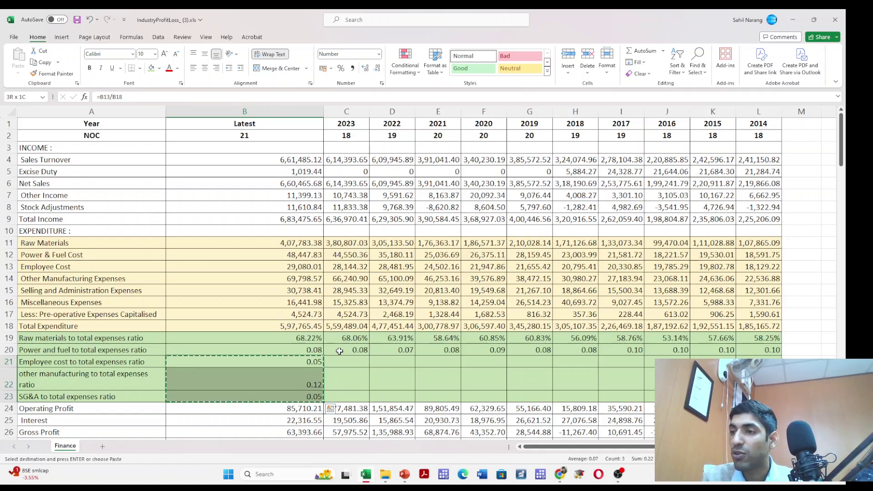
key("Right")
key("shift+Right")
key("shift+Right")
key("shift+Right")
key("shift+Right")
key("shift+Right")
key("shift+Right")
key("shift+Right")
key("shift+Right")
key("shift+Right")
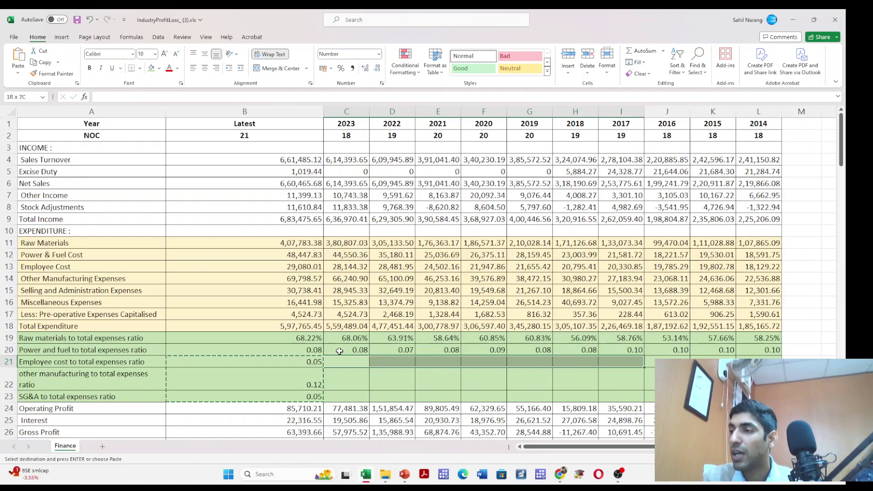
key("shift+Down")
key("shift+Down")
key("Return")
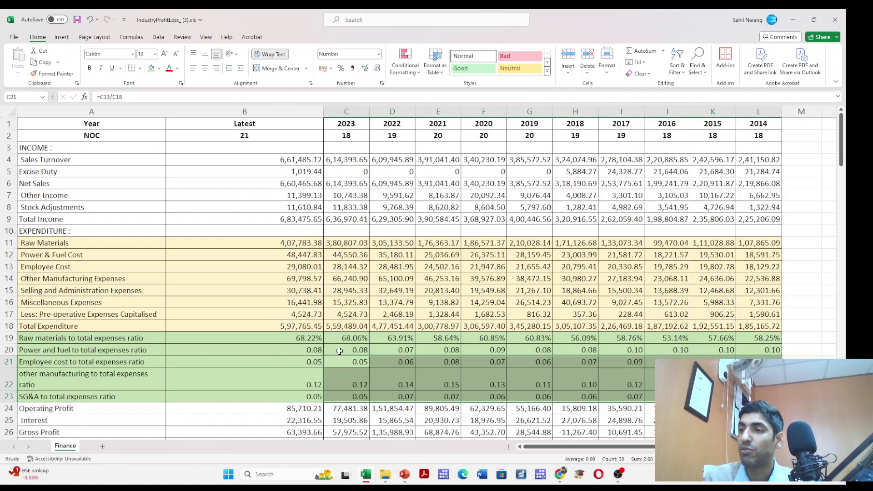
key("Left")
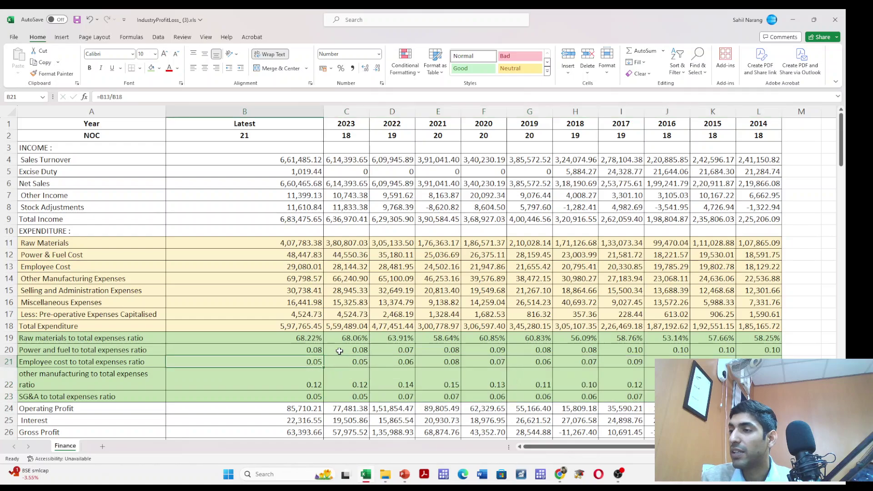
key("Up")
key("shift+Down")
key("shift+Down")
key("shift+Down")
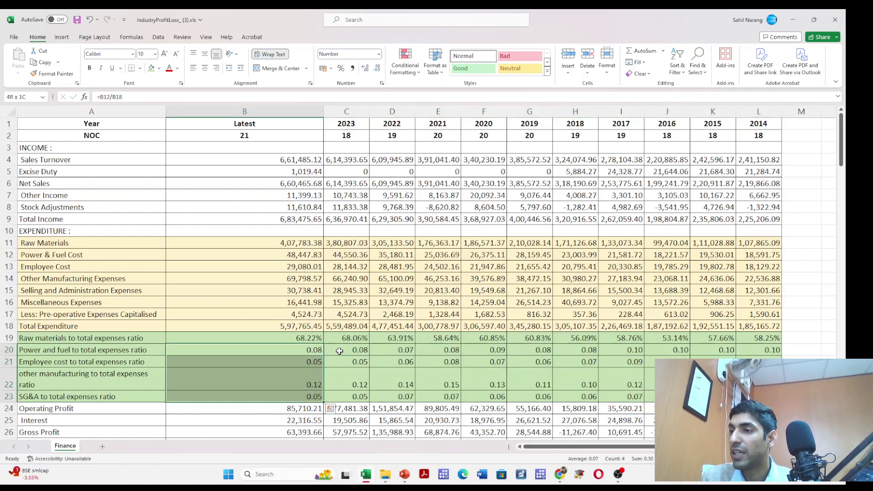
key("shift+Right")
key("shift+Right")
key("shift+Right")
key("shift+Right")
key("shift+Right")
key("shift+Right")
key("shift+Right")
key("shift+Right")
key("shift+Right")
key("shift+Right")
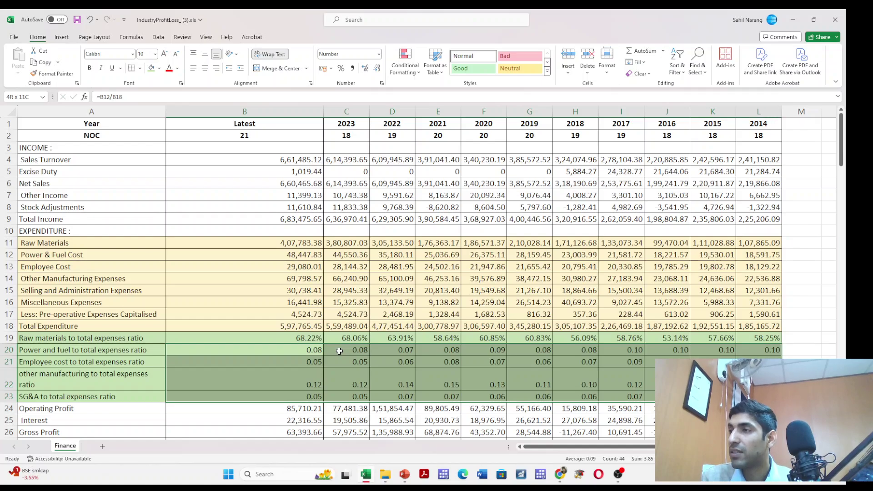
- Format the B20:L23 ratio rows as percentages with two decimal places
left_click(340, 68)
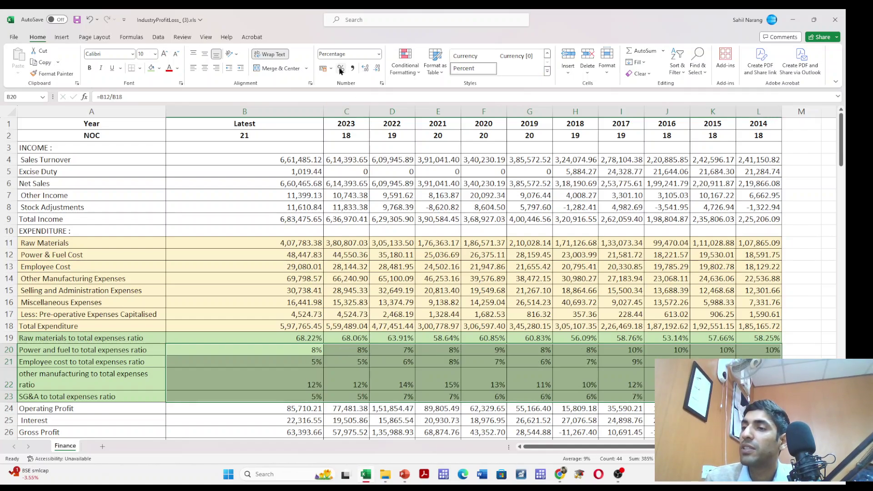
left_click(365, 68)
left_click(365, 68)
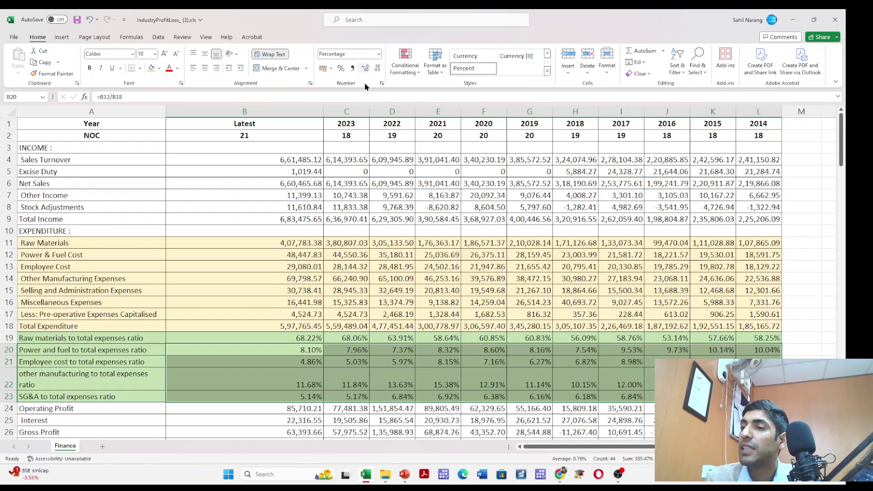
left_click(313, 352)
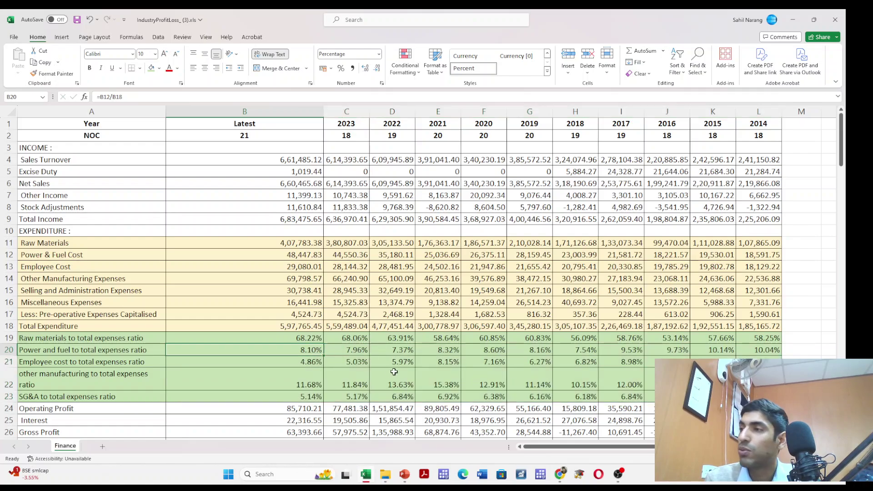
key("shift+Right")
key("shift+Right")
key("shift+Right")
key("shift+Right")
key("shift+Right")
key("shift+Right")
key("shift+Right")
key("shift+Right")
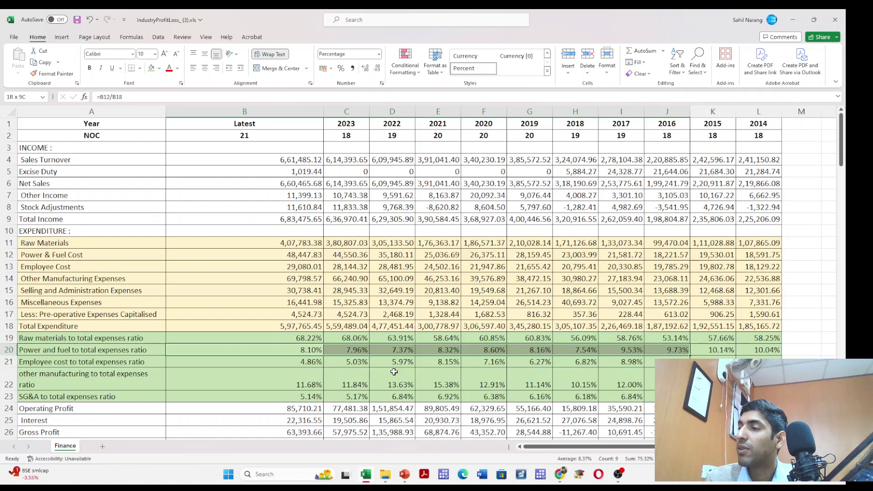
key("shift+Right")
key("shift+Right")
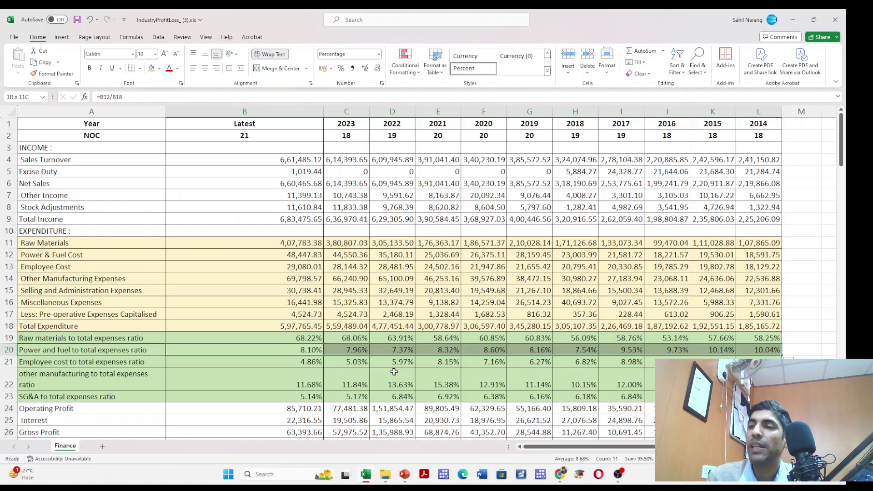
left_click(394, 372)
scroll(394, 372, "down", 3)
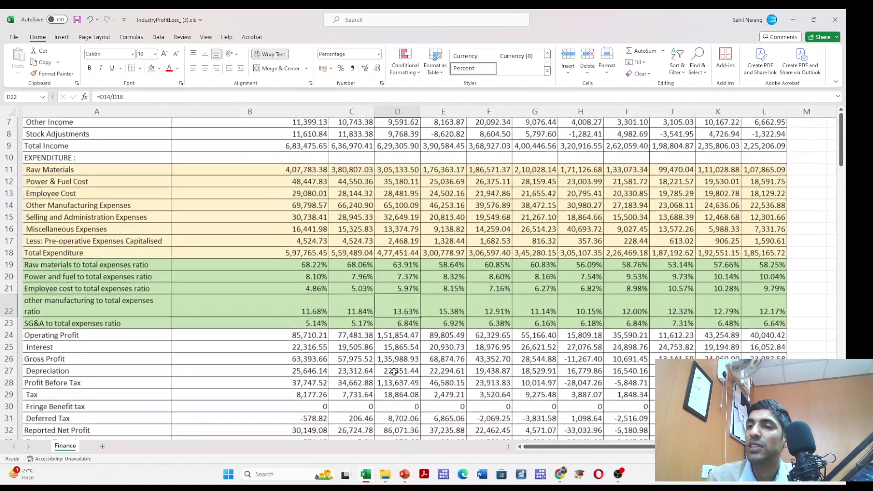
scroll(394, 372, "down", 3)
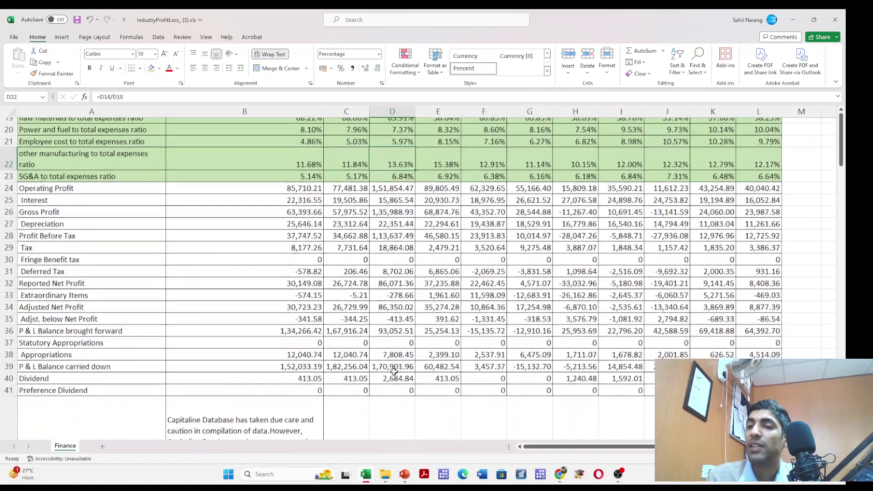
scroll(394, 372, "up", 6)
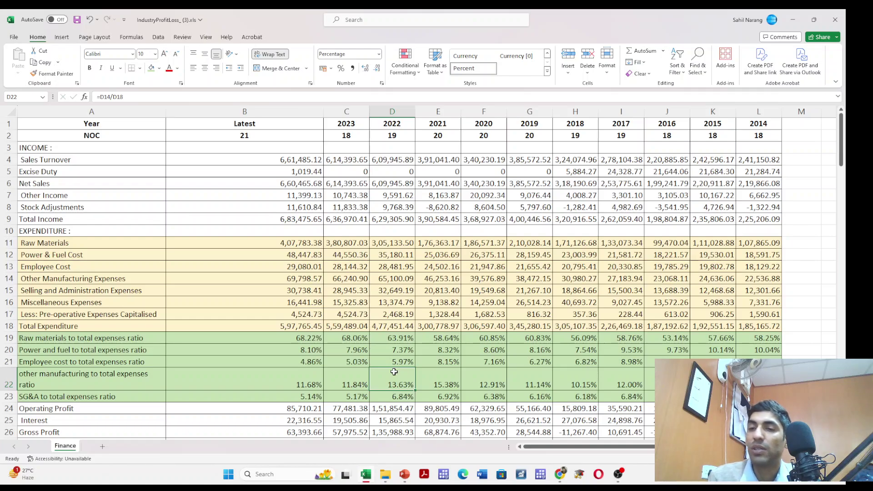
left_click(317, 338)
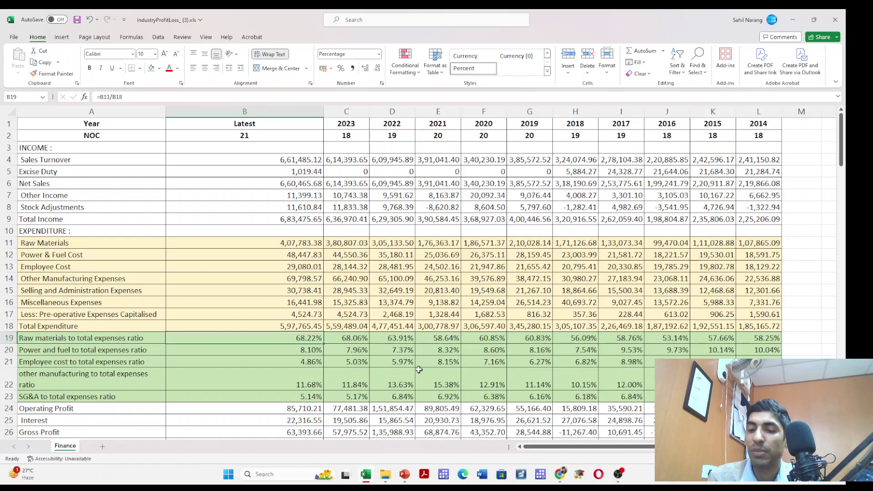
key("shift+Right")
key("shift+Right")
key("shift+Right")
key("shift+Right")
key("shift+Right")
key("shift+Right")
key("shift+Right")
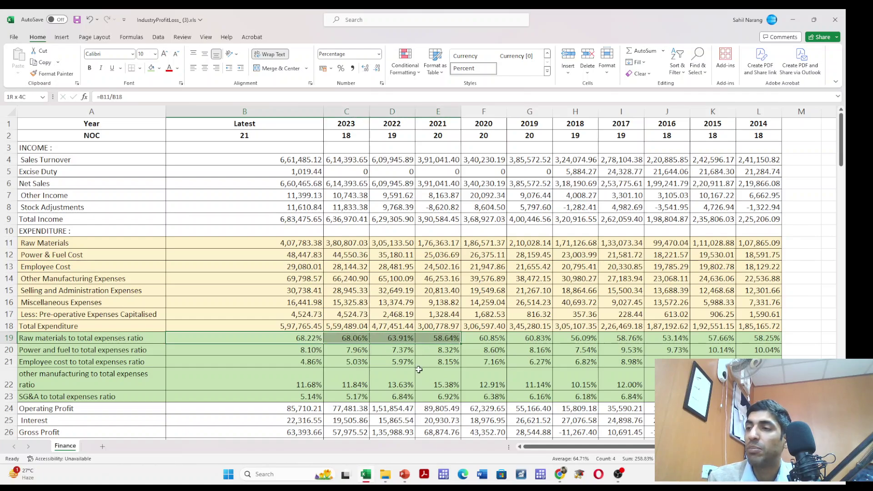
key("shift+Right")
key("shift+Right")
key("shift+Right")
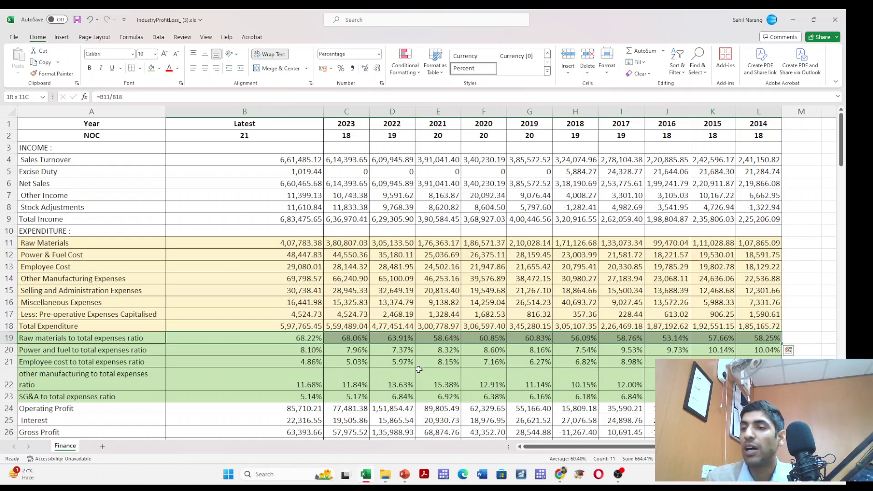
key("Down")
key("shift+Right")
key("shift+Right")
key("shift+Right")
key("shift+Right")
key("shift+Right")
key("shift+Right")
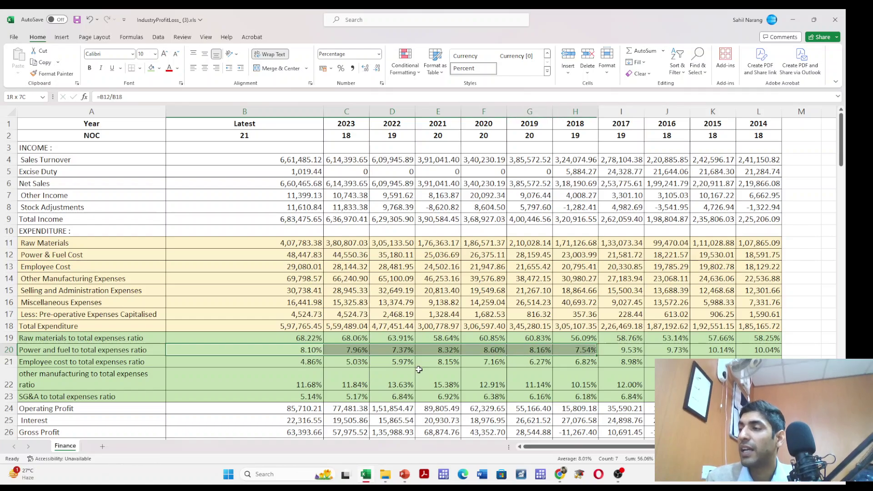
key("shift+Right")
key("shift+Right")
key("shift+Right")
key("shift+Right")
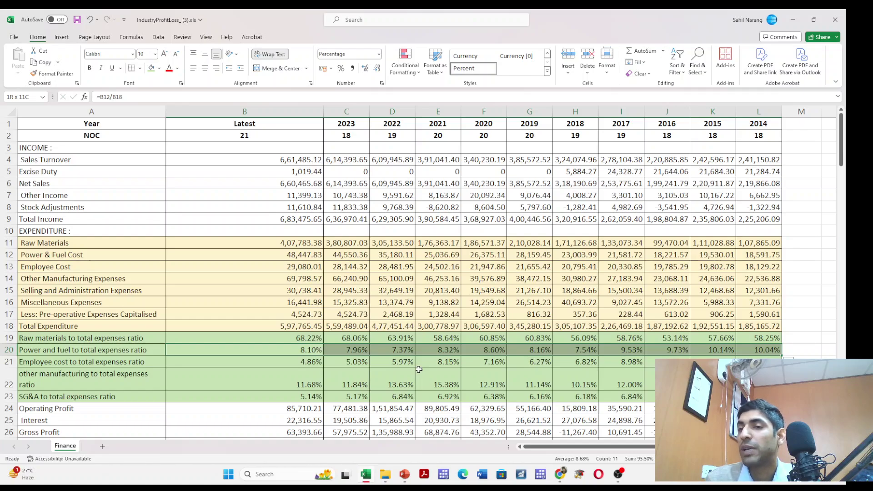
key("Down")
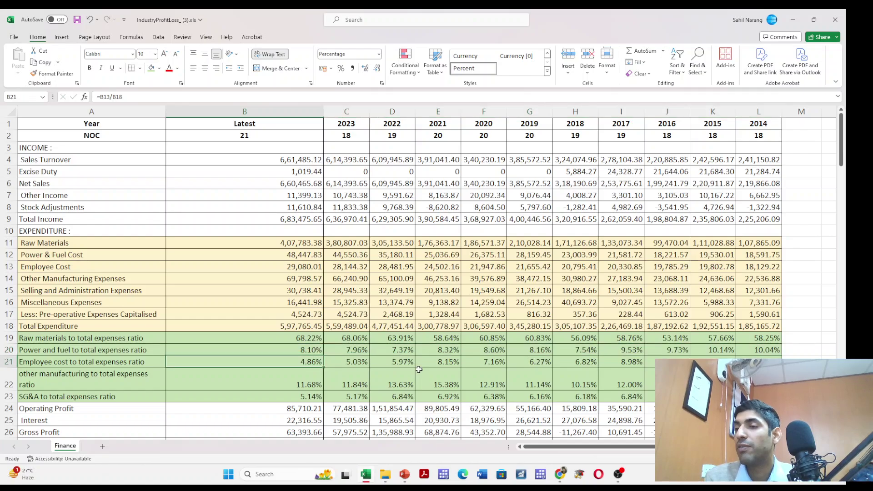
key("shift+Right")
key("shift+Right")
key("shift+Right")
key("shift+Right")
key("shift+Right")
key("shift+Right")
key("shift+Right")
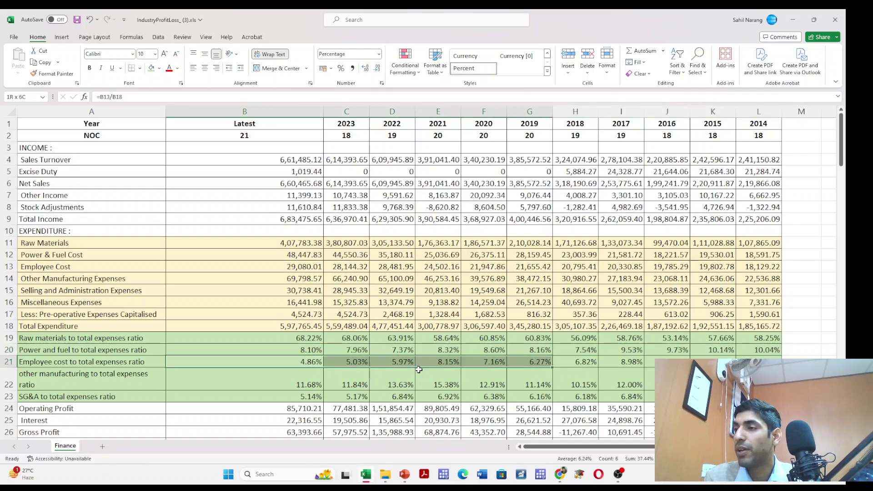
key("shift+Right")
key("shift+Right")
key("shift+Right")
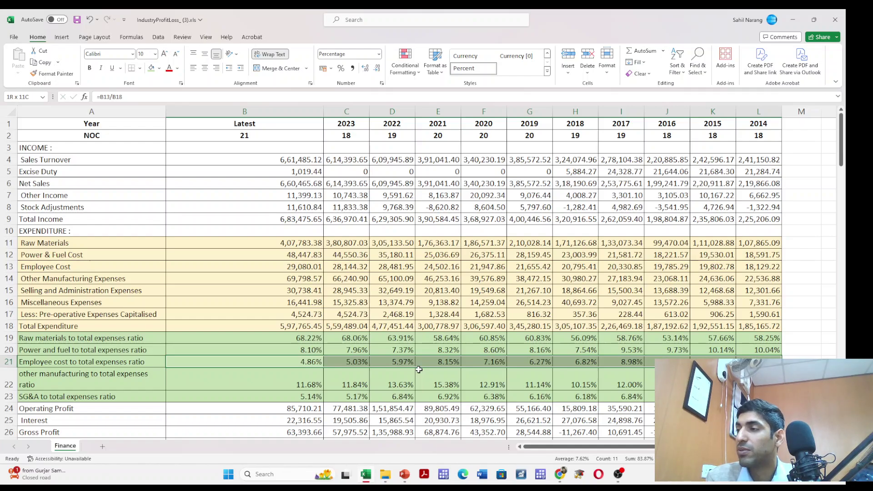
key("Escape")
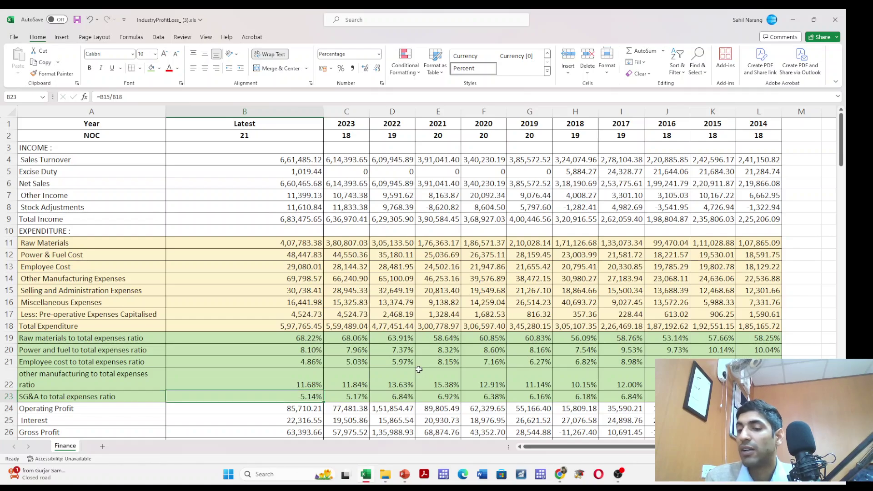
key("shift+Right")
key("shift+Right")
key("shift+Right")
key("shift+Right")
key("shift+Right")
key("shift+Right")
key("shift+Right")
key("shift+Right")
key("shift+Right")
key("shift+Right")
key("shift+Right")
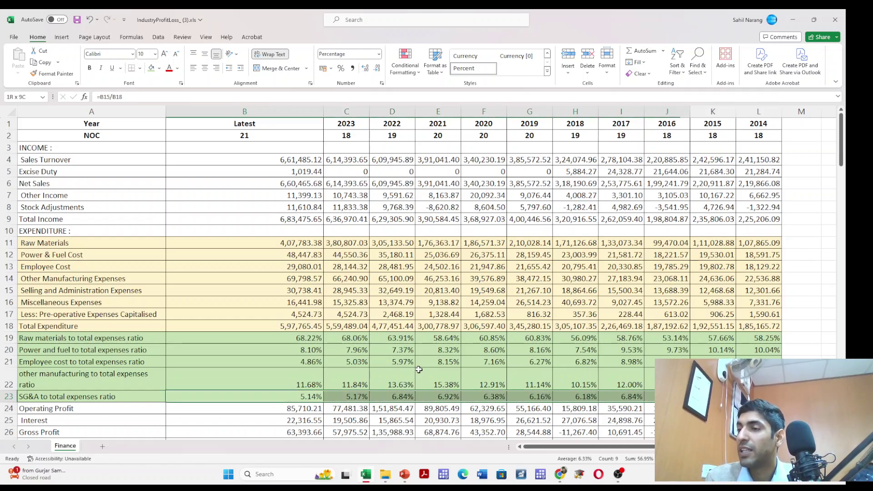
key("shift+Left")
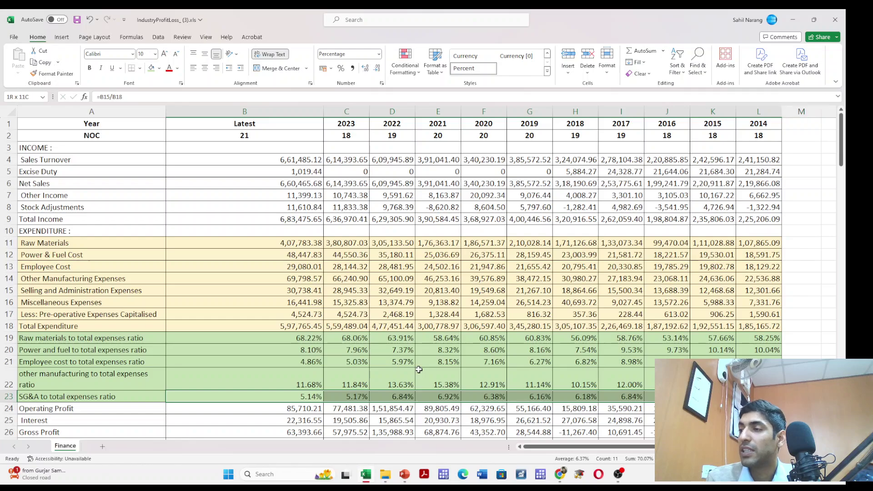
key("Left")
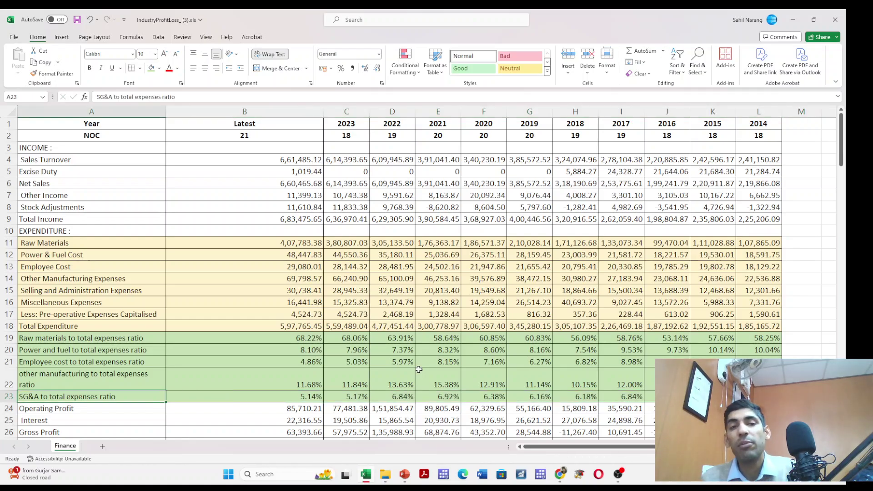